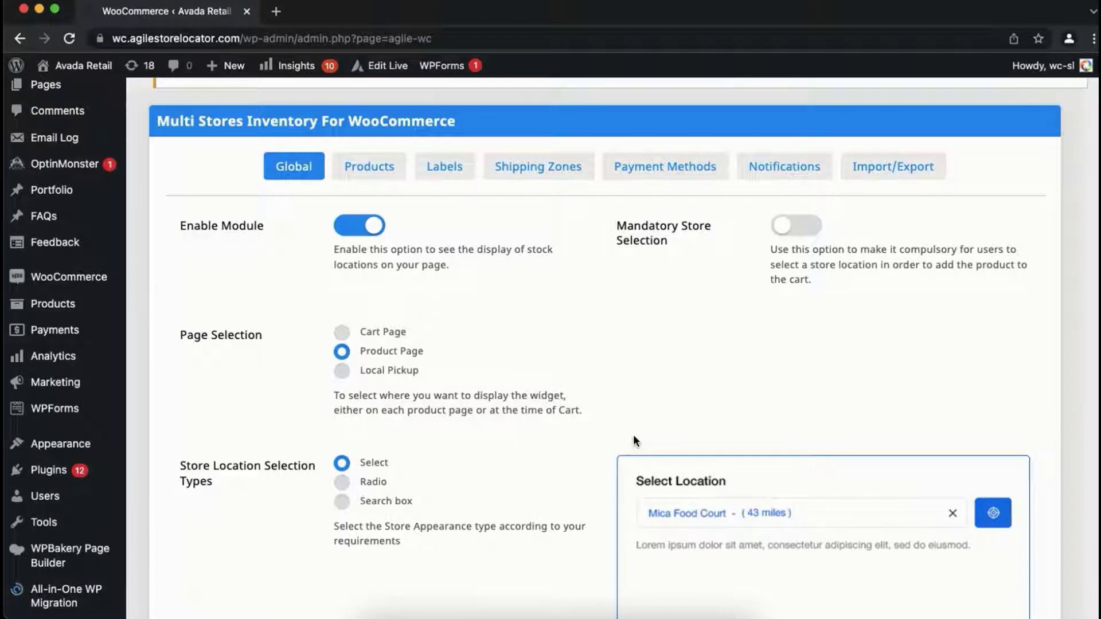
Step: Look over the Global settings of Multi Stores Inventory For WooCommerce and open its Import/Export section to examine the inventory file list
{"action": "scroll", "coordinate": [633, 436], "scroll_direction": "down", "scroll_amount": 2}
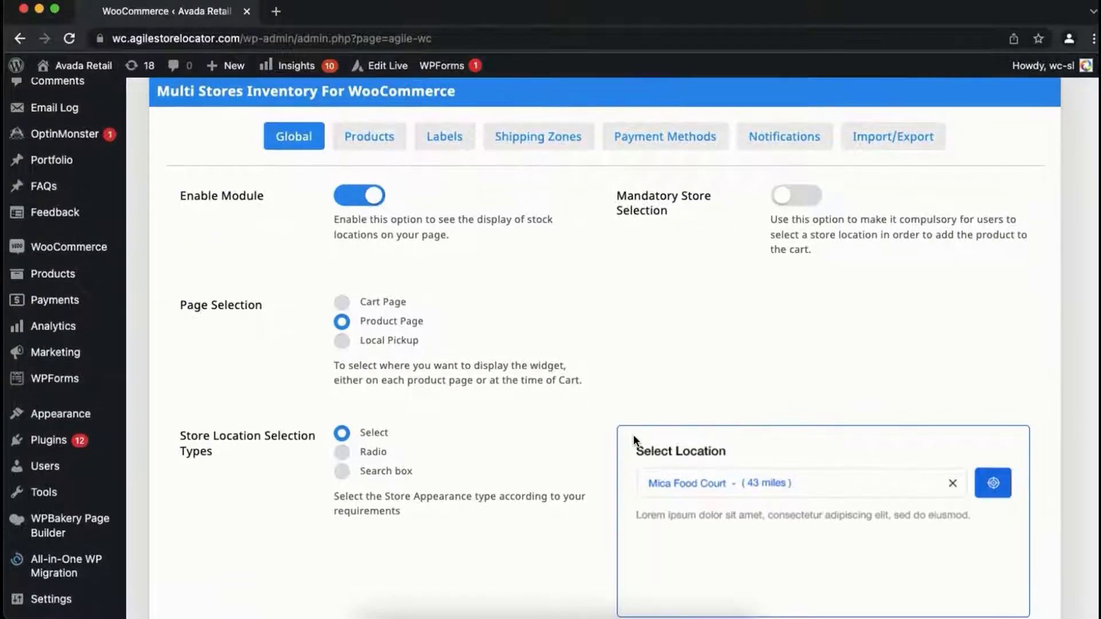
{"action": "scroll", "coordinate": [633, 434], "scroll_direction": "down", "scroll_amount": 10}
{"action": "scroll", "coordinate": [635, 442], "scroll_direction": "up", "scroll_amount": 7}
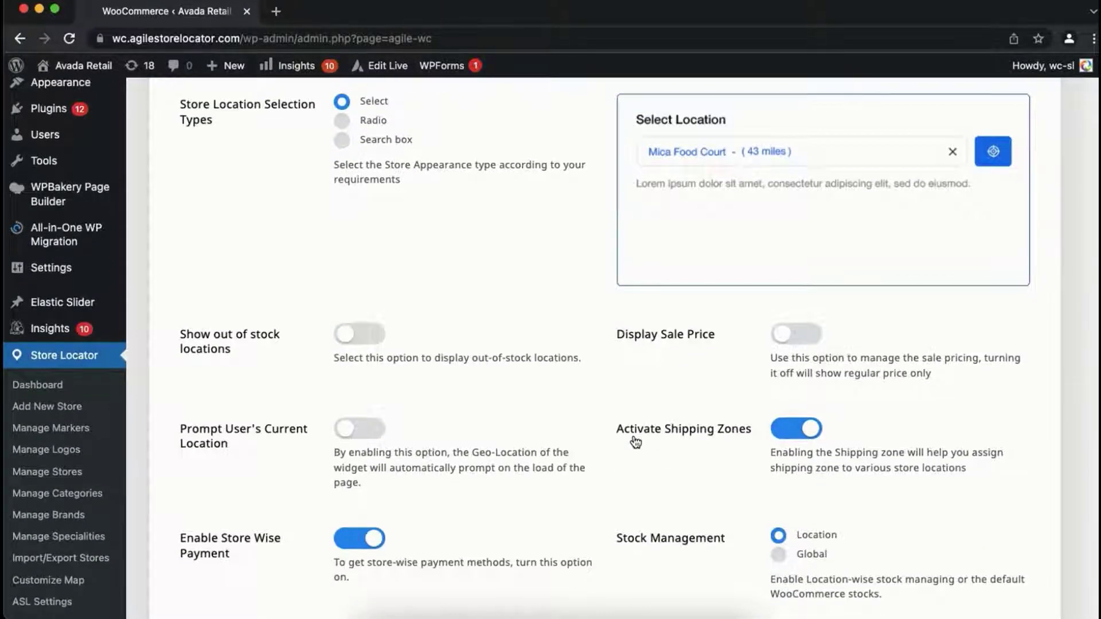
{"action": "scroll", "coordinate": [633, 435], "scroll_direction": "up", "scroll_amount": 3}
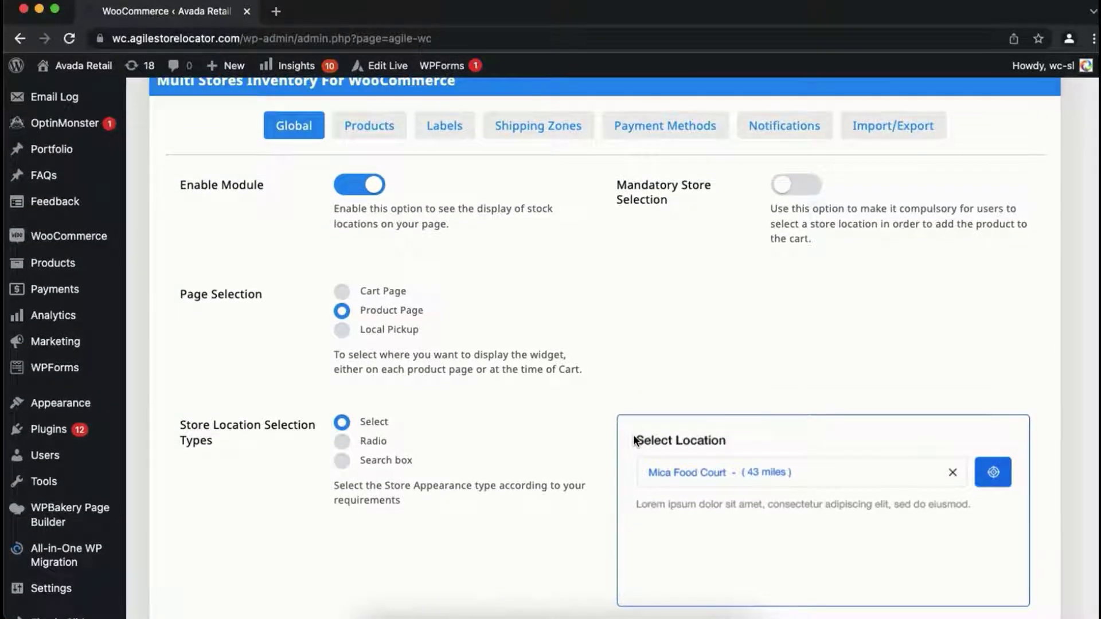
{"action": "scroll", "coordinate": [633, 439], "scroll_direction": "up", "scroll_amount": 2}
{"action": "scroll", "coordinate": [634, 428], "scroll_direction": "up", "scroll_amount": 1}
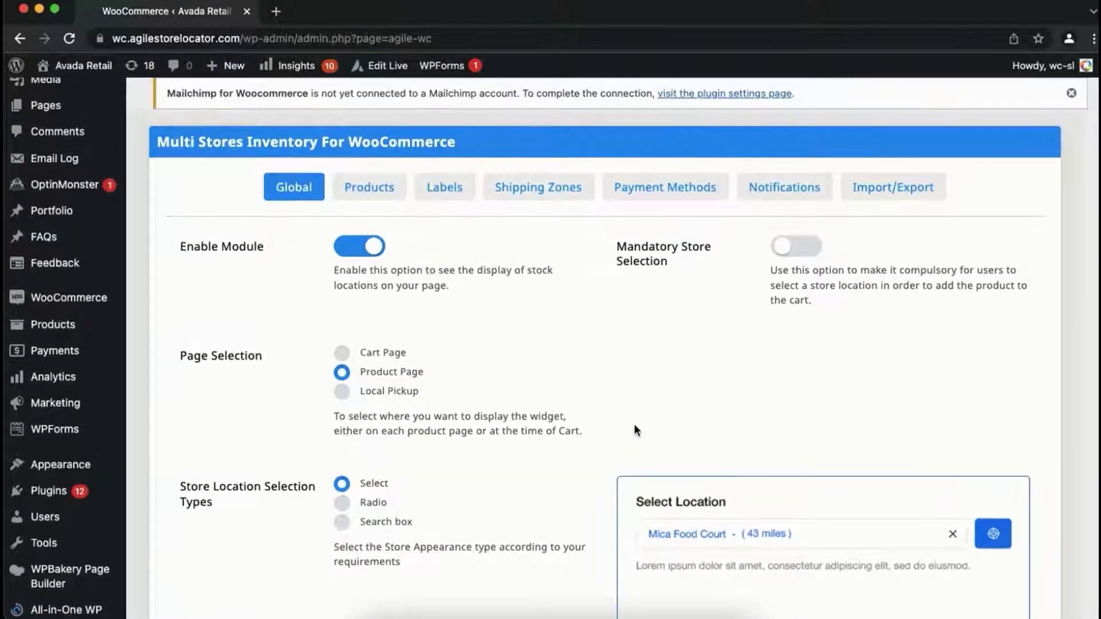
{"action": "left_click", "coordinate": [897, 196]}
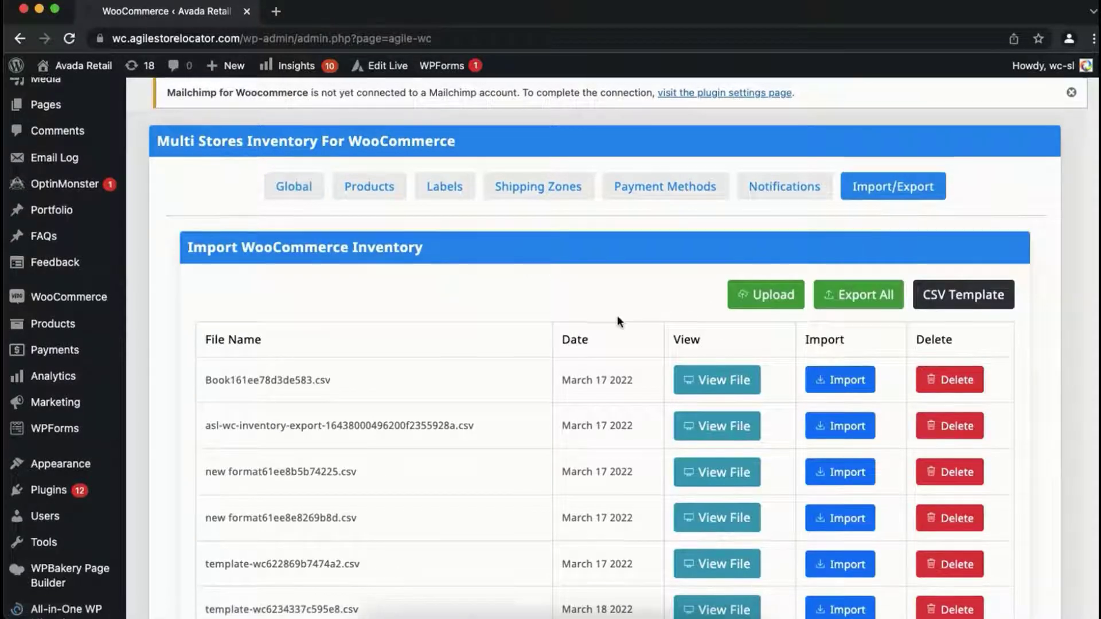
{"action": "scroll", "coordinate": [618, 322], "scroll_direction": "down", "scroll_amount": 2}
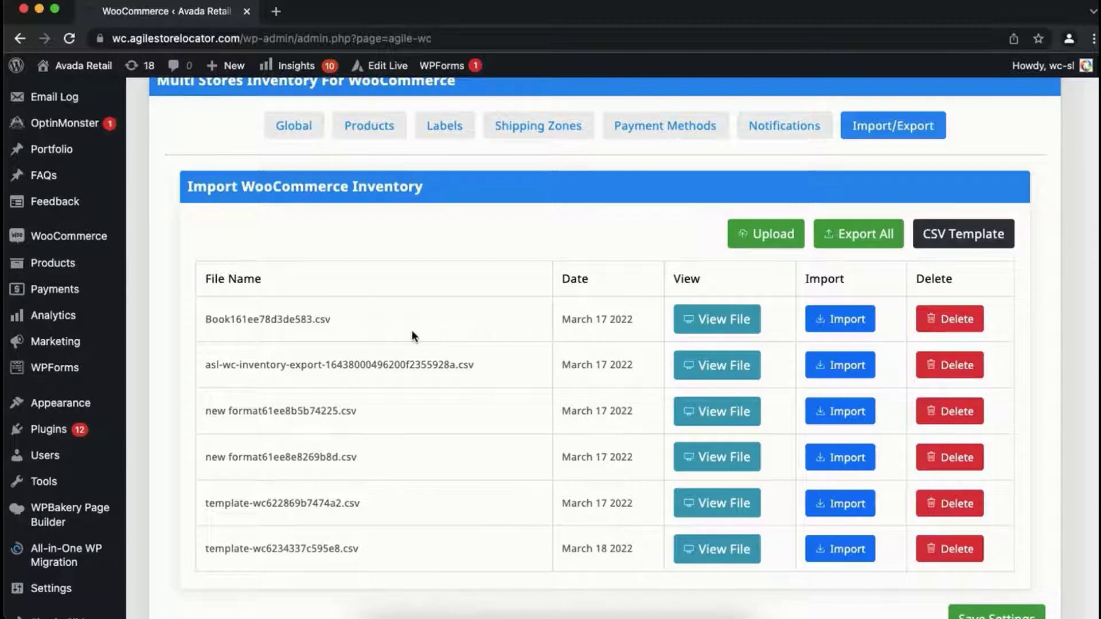
{"action": "scroll", "coordinate": [413, 335], "scroll_direction": "up", "scroll_amount": 3}
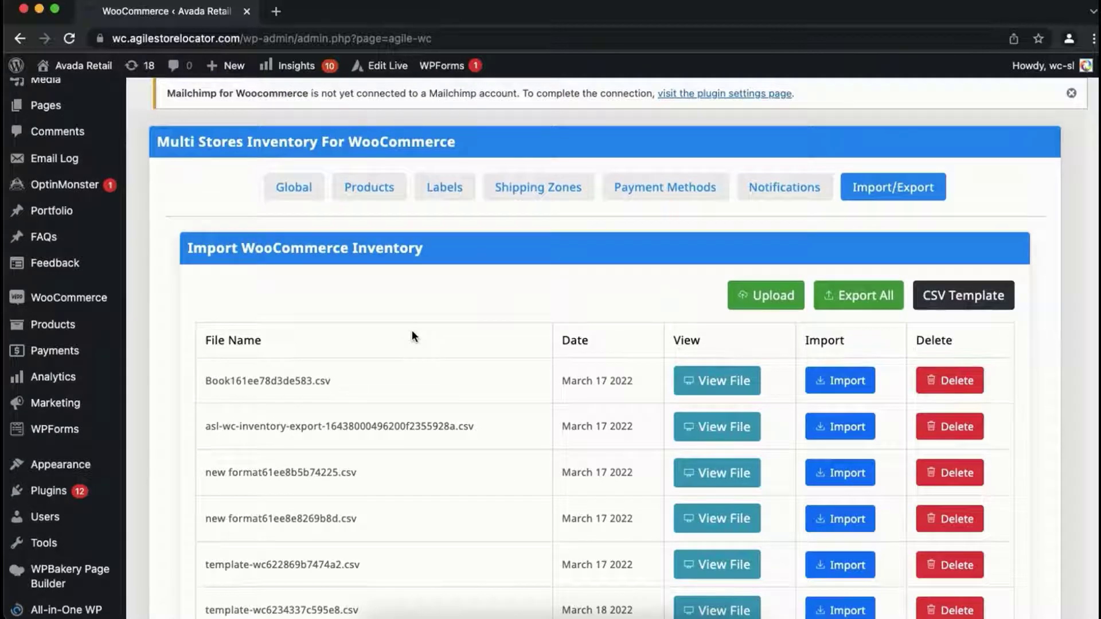
{"action": "scroll", "coordinate": [412, 333], "scroll_direction": "down", "scroll_amount": 1}
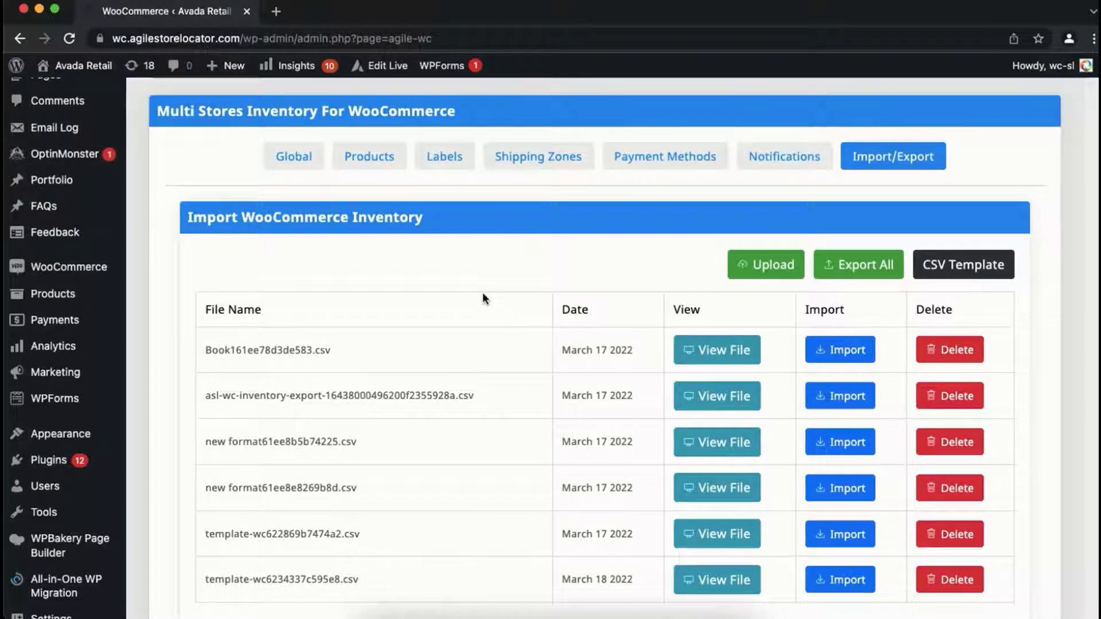
Step: Switch to Demo-Import-file in Excel and examine the product_id, store_id and price columns and the first data row
{"action": "key", "text": "super+Tab"}
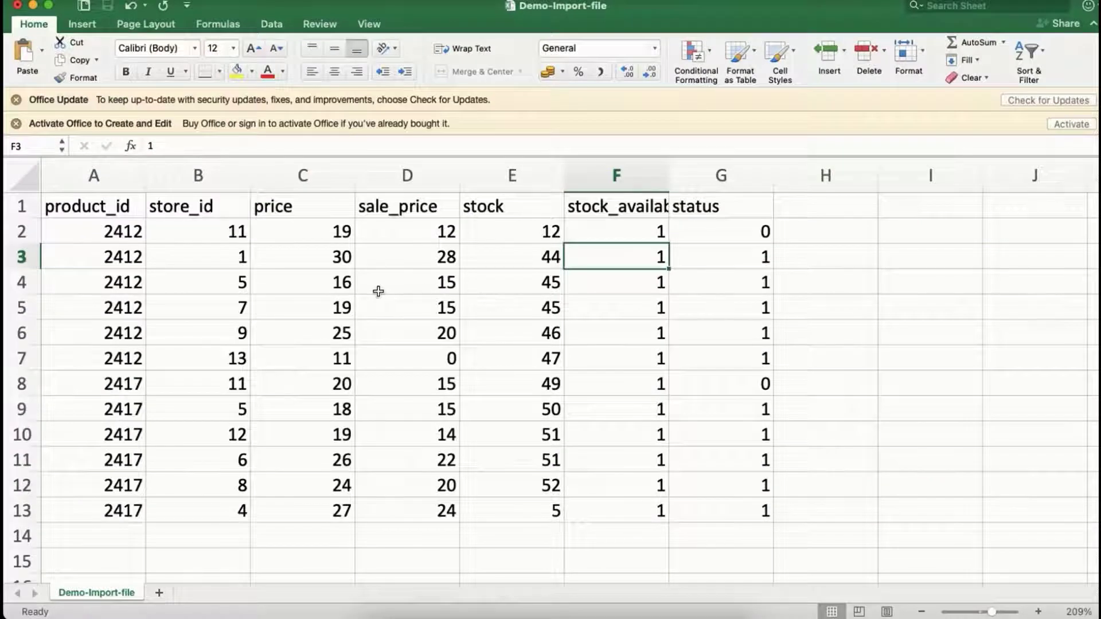
{"action": "left_click", "coordinate": [129, 243]}
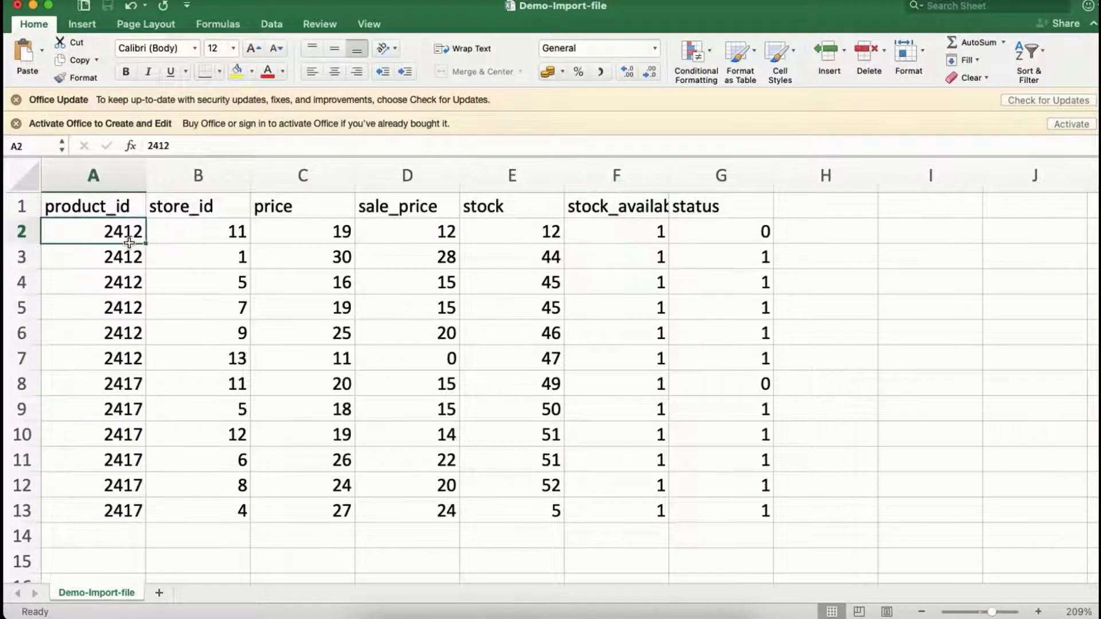
{"action": "left_click", "coordinate": [207, 232]}
{"action": "left_click", "coordinate": [124, 215]}
{"action": "left_click", "coordinate": [202, 214]}
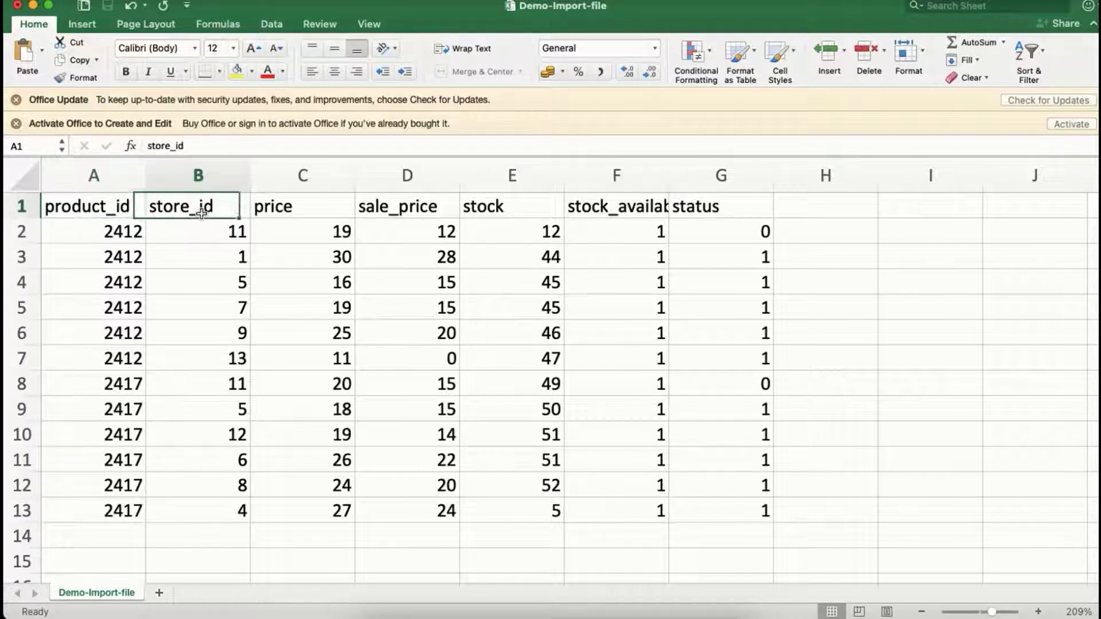
{"action": "left_click", "coordinate": [281, 213]}
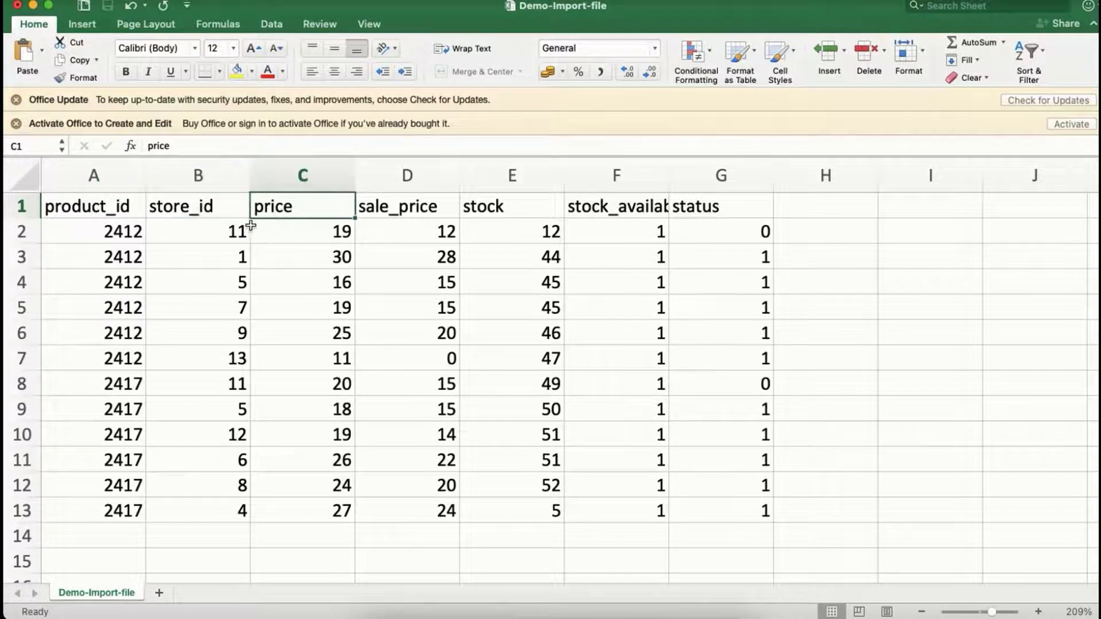
{"action": "left_click", "coordinate": [129, 236]}
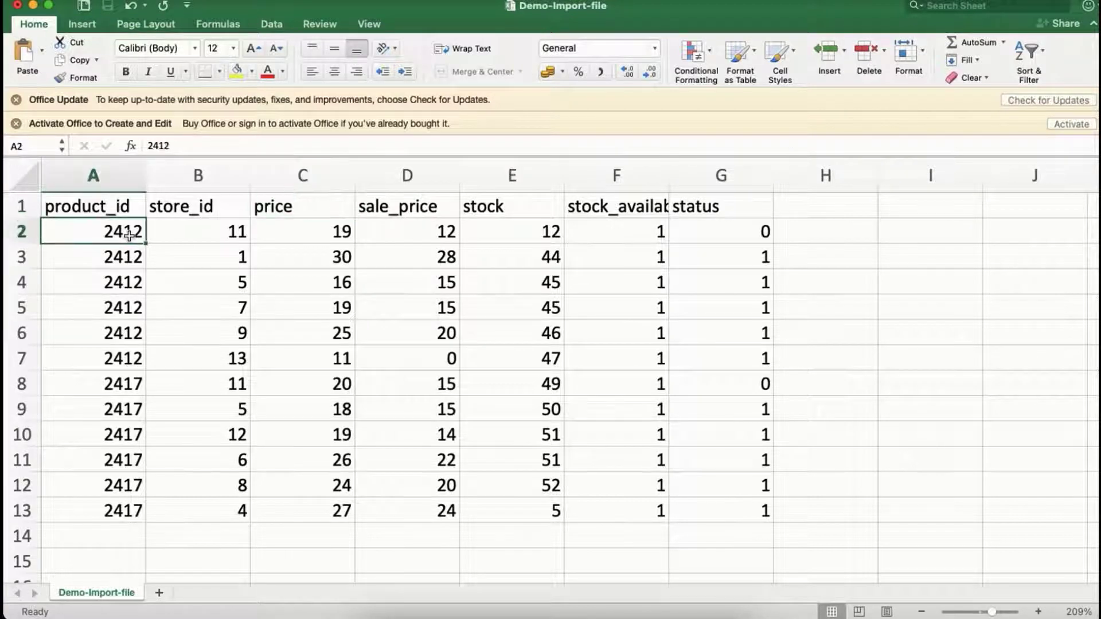
{"action": "left_click", "coordinate": [187, 236]}
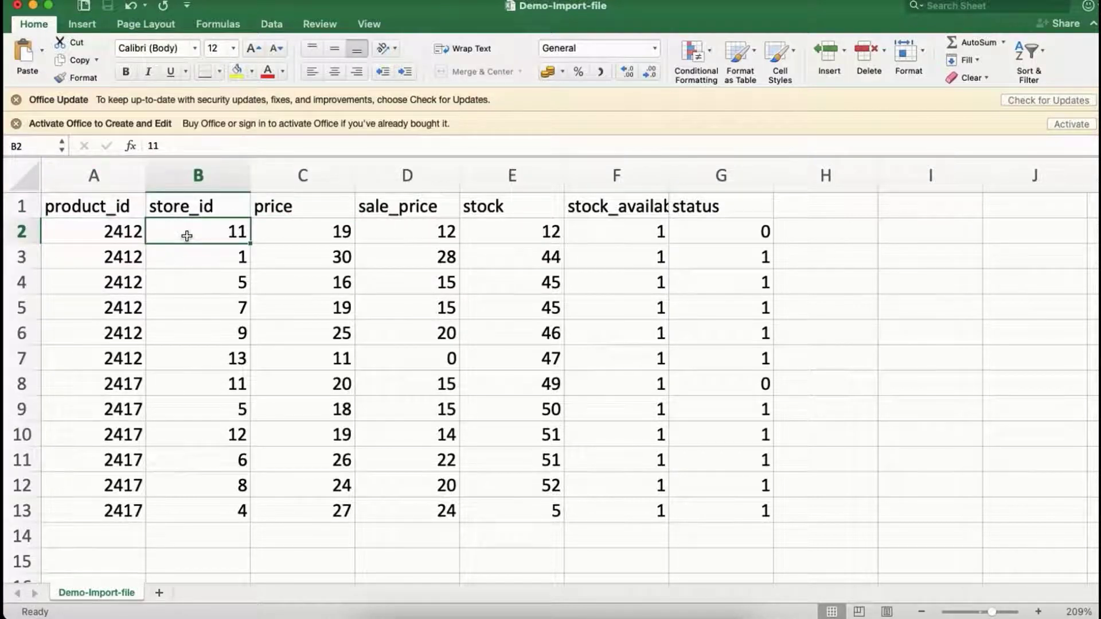
{"action": "left_click", "coordinate": [137, 240]}
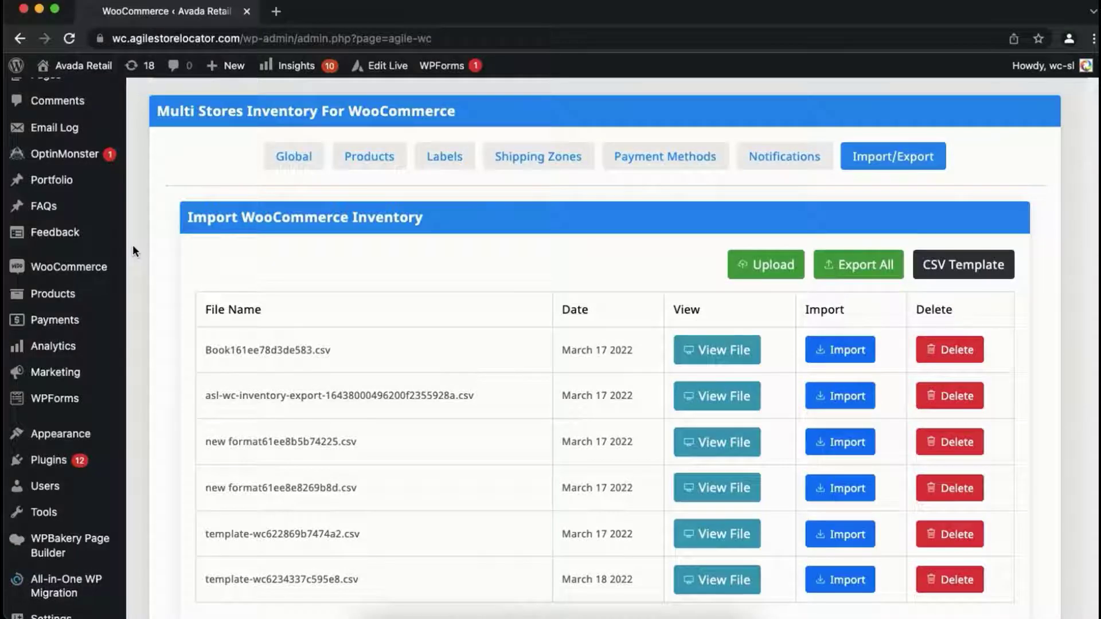
Step: Switch to the WordPress admin in the browser, open the list of all products and look up the Burgundy Suit's ID
{"action": "mouse_move", "coordinate": [125, 290]}
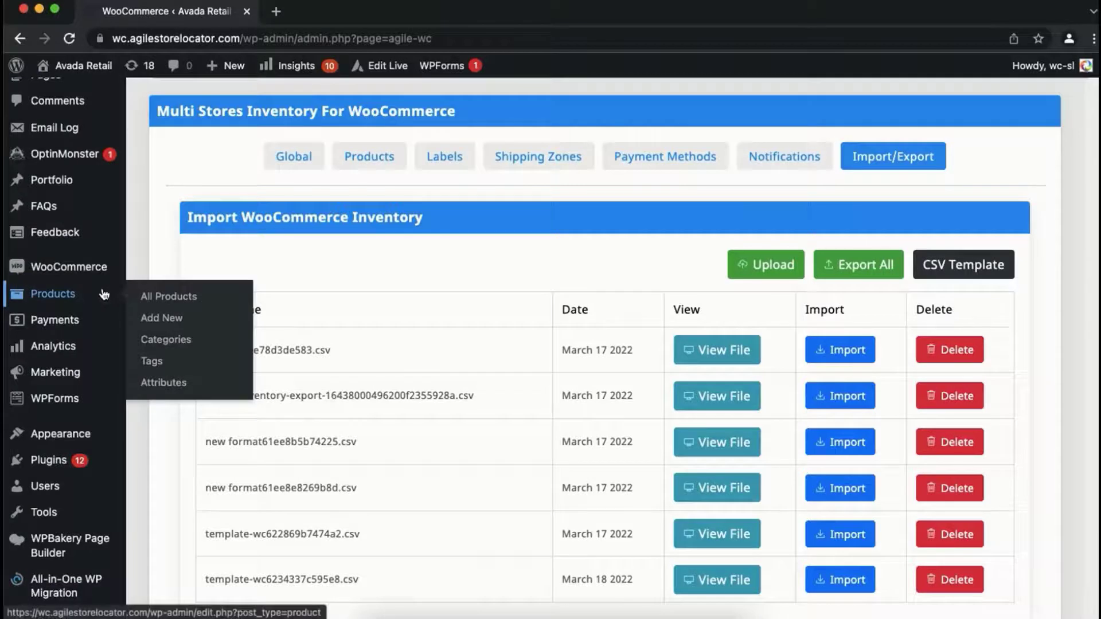
{"action": "left_click", "coordinate": [148, 299]}
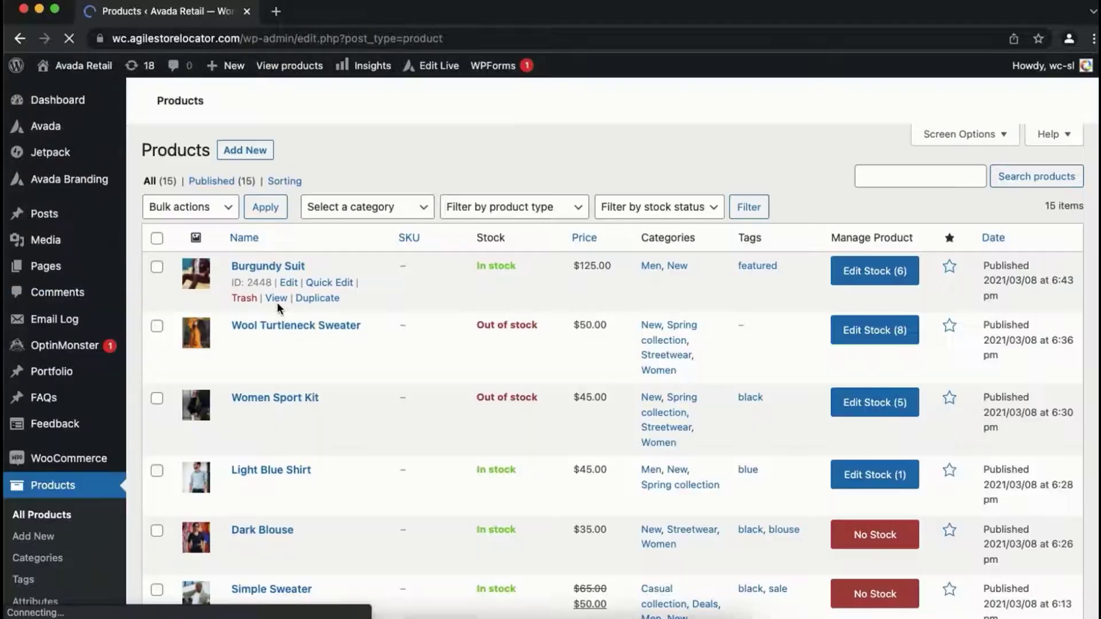
{"action": "scroll", "coordinate": [287, 349], "scroll_direction": "down", "scroll_amount": 1}
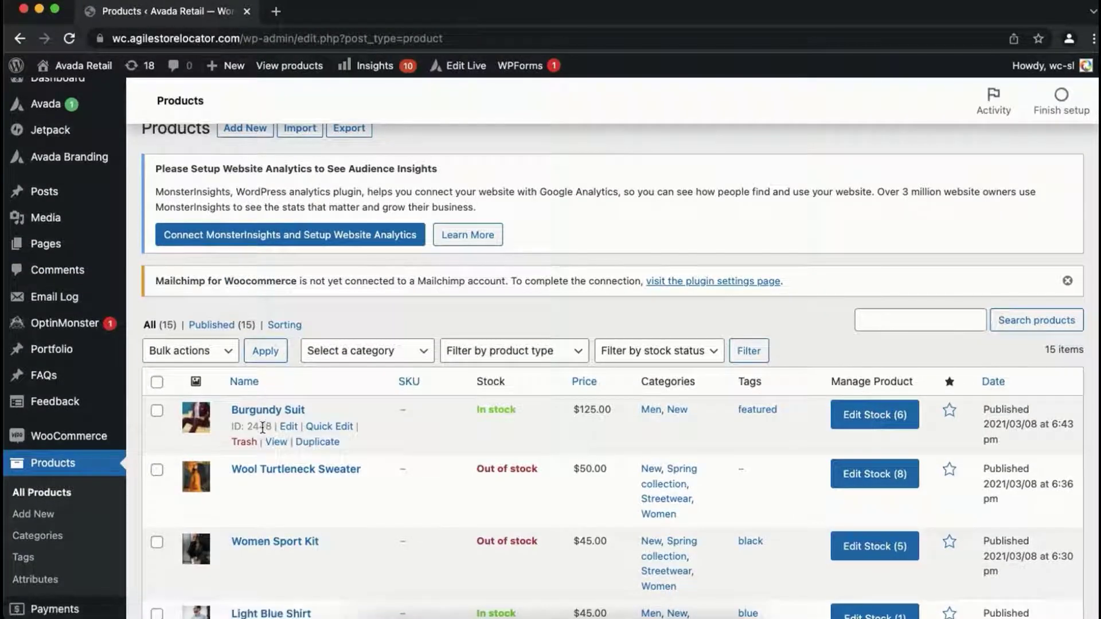
{"action": "left_click_drag", "start_coordinate": [273, 429], "coordinate": [250, 428]}
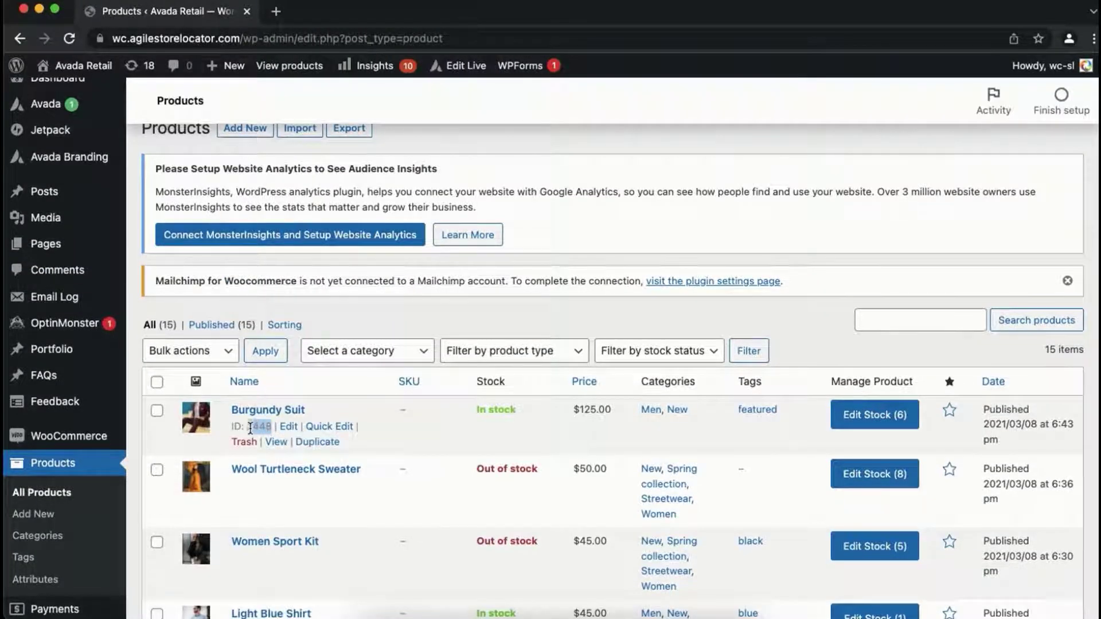
Step: Open the Burgundy Suit for editing, copy post ID 2448 from its URL and paste it into cell A2 of Demo-Import-file in Excel
{"action": "left_click", "coordinate": [290, 429]}
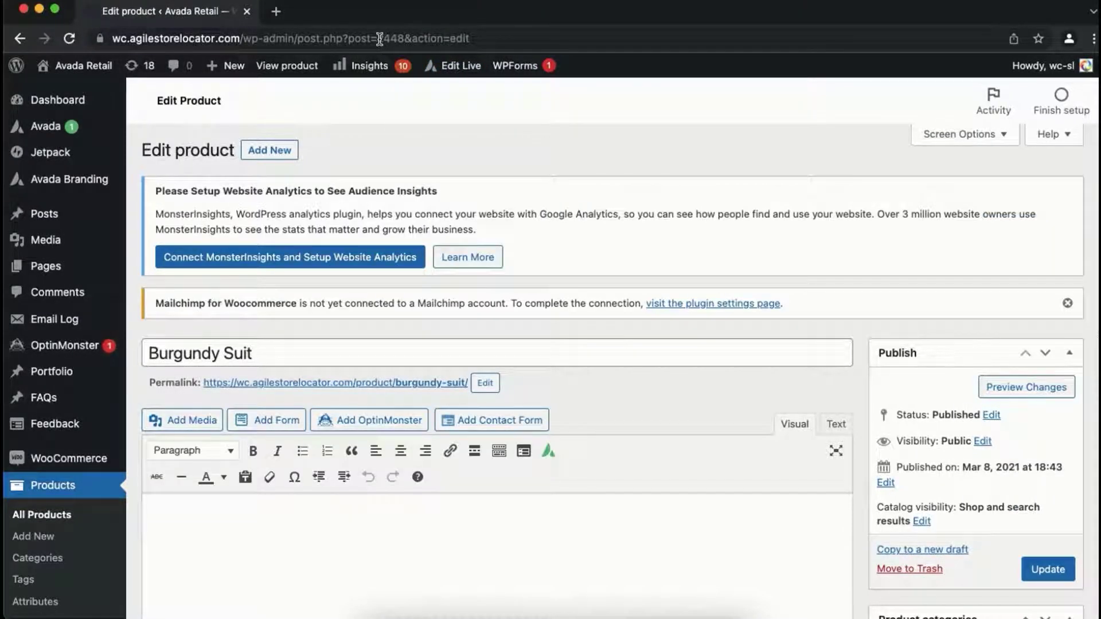
{"action": "left_click_drag", "start_coordinate": [379, 39], "coordinate": [407, 38]}
{"action": "key", "text": "super+c"}
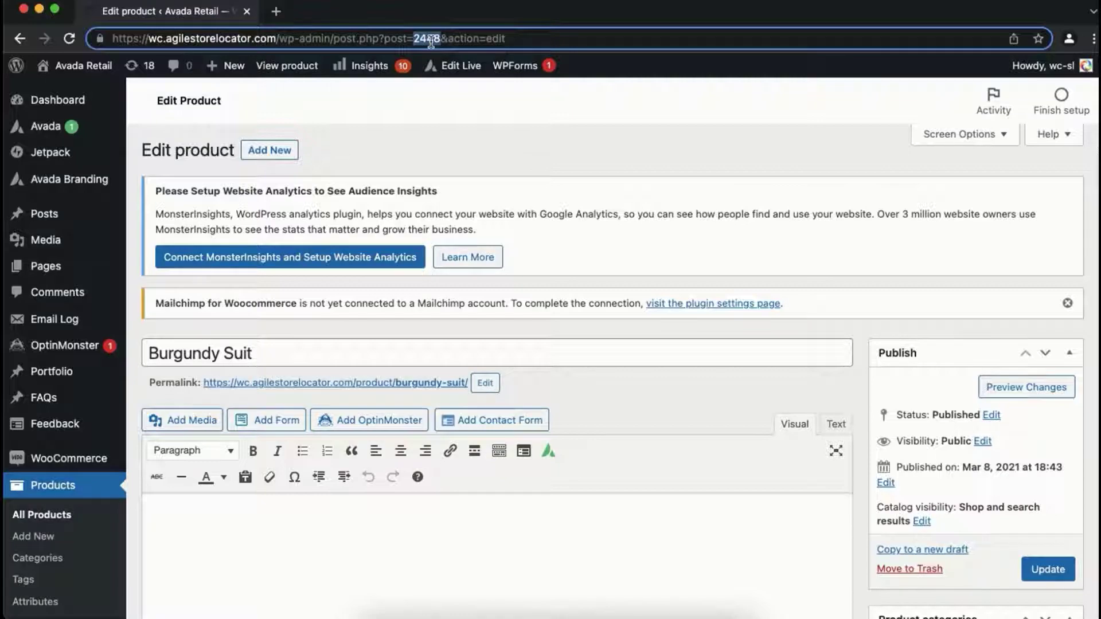
{"action": "key", "text": "super+Tab"}
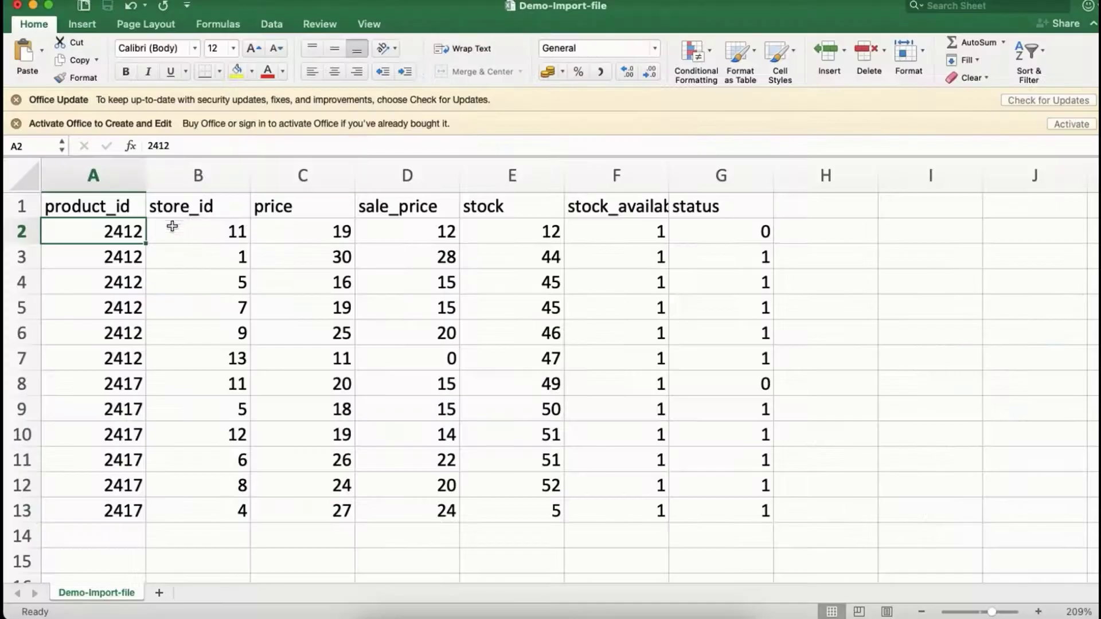
{"action": "key", "text": "super+v"}
Step: Switch back to the WordPress admin in the browser and open the Store Locator's Manage Stores page
{"action": "key", "text": "super+Tab"}
{"action": "scroll", "coordinate": [68, 328], "scroll_direction": "down", "scroll_amount": 10}
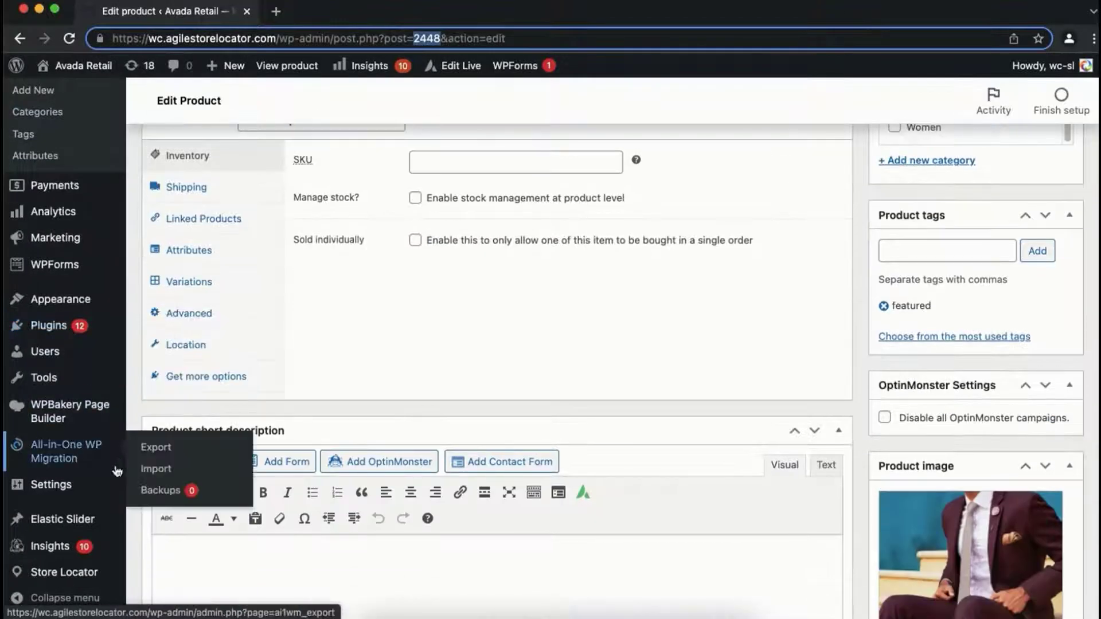
{"action": "mouse_move", "coordinate": [99, 573]}
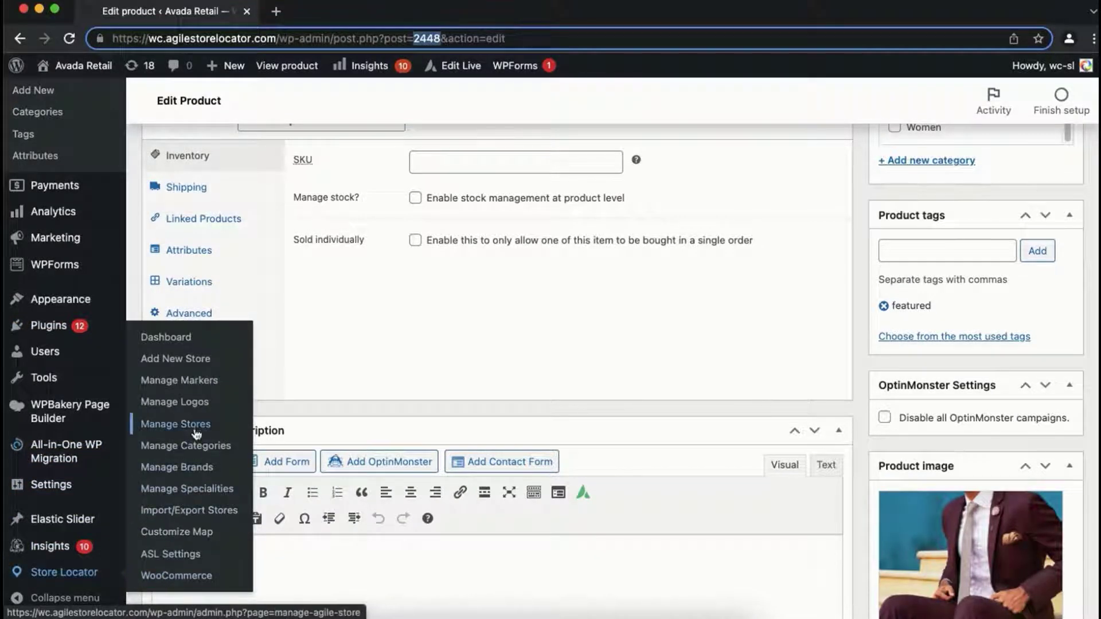
{"action": "left_click", "coordinate": [197, 432]}
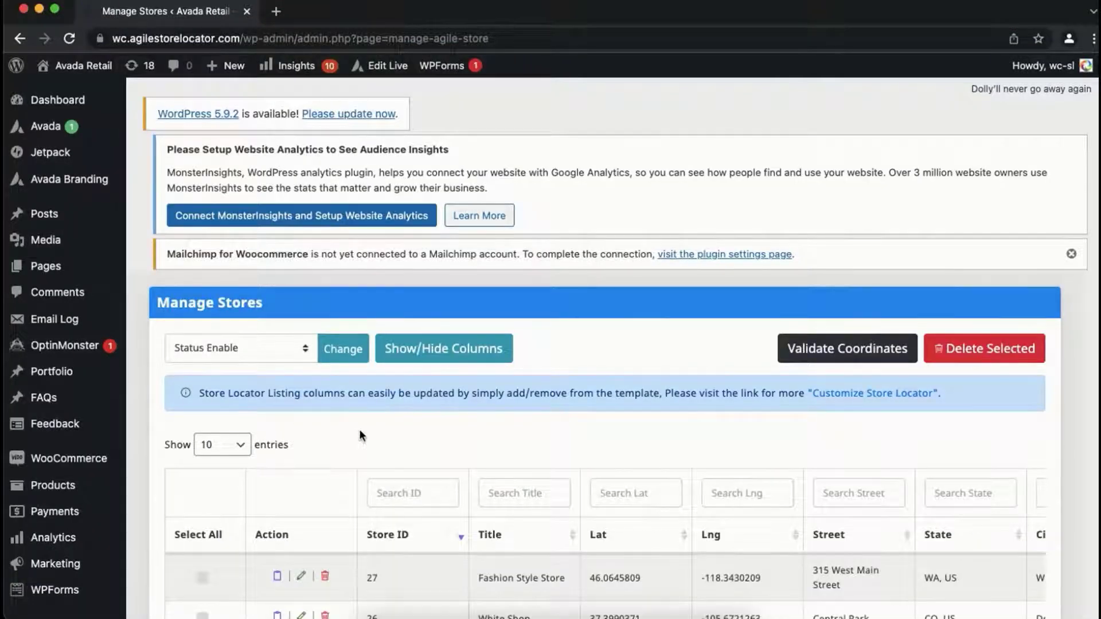
Step: Copy Store ID 27 of the Fashion Style Store into the store_id cell B2 of Demo-Import-file in Excel
{"action": "scroll", "coordinate": [359, 429], "scroll_direction": "down", "scroll_amount": 1}
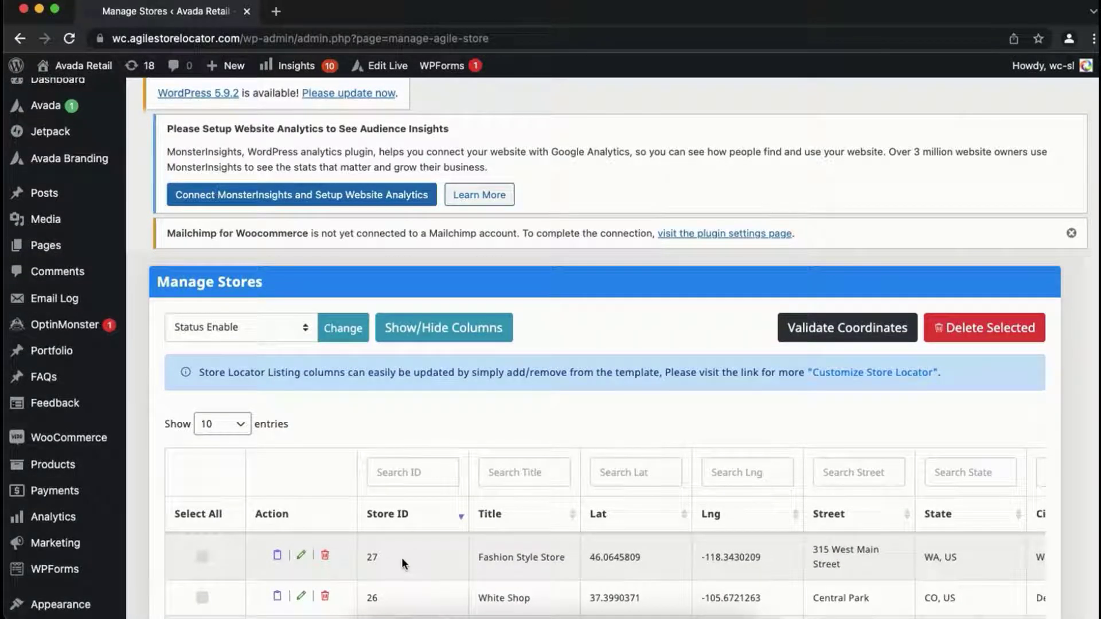
{"action": "double_click", "coordinate": [370, 559]}
{"action": "key", "text": "super+c"}
{"action": "key", "text": "super+Tab"}
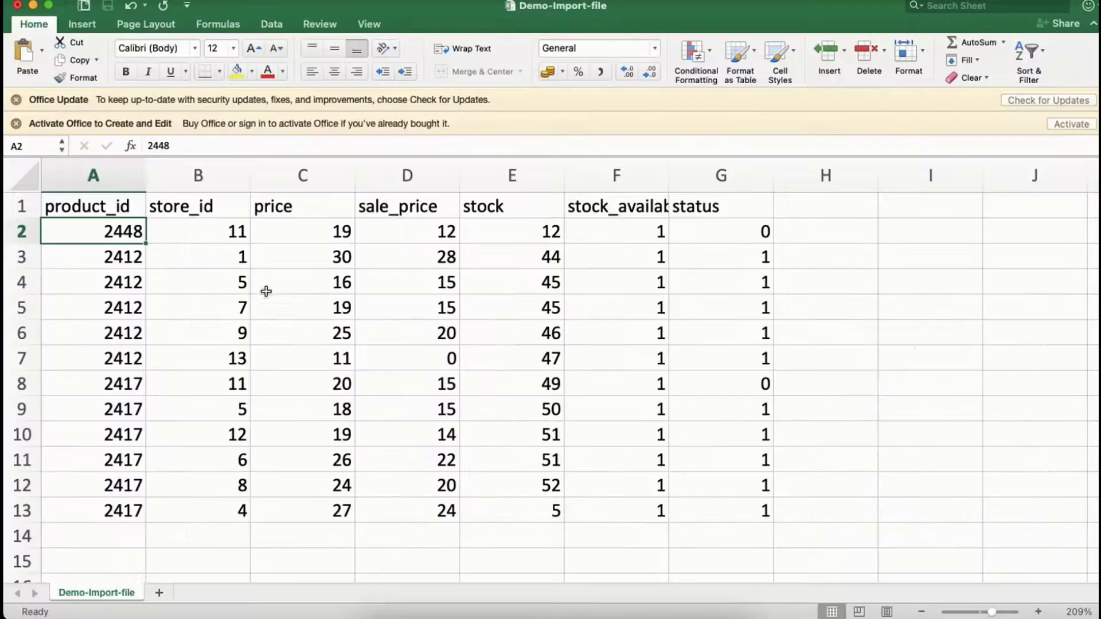
{"action": "left_click", "coordinate": [235, 236]}
{"action": "key", "text": "super+v"}
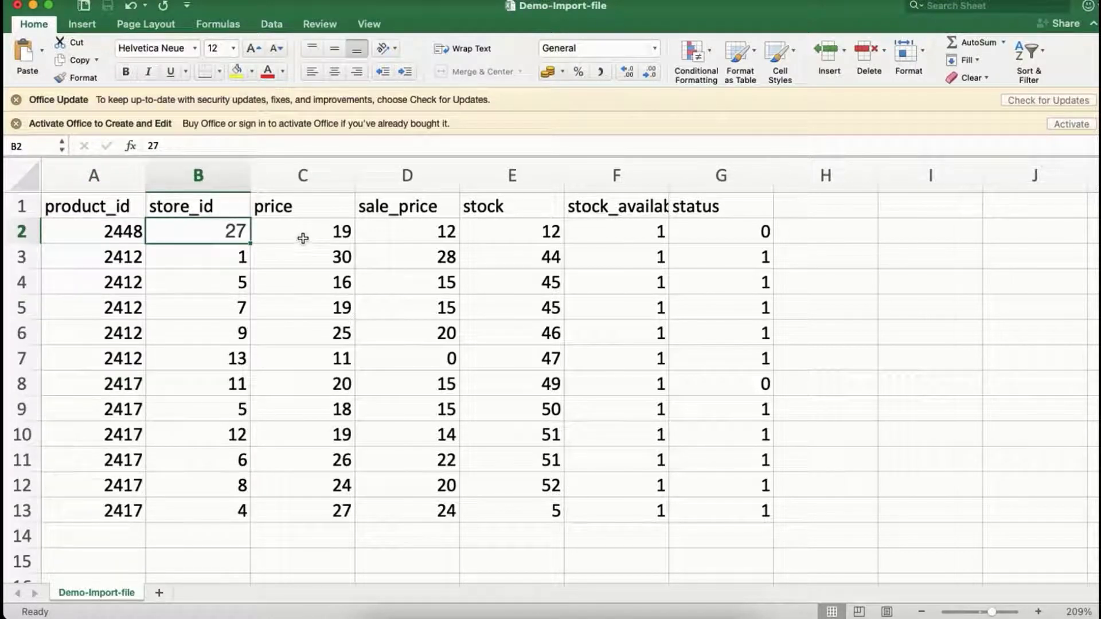
Step: Set the stock value in row 2 to 5 for product 2448
{"action": "left_click", "coordinate": [303, 237]}
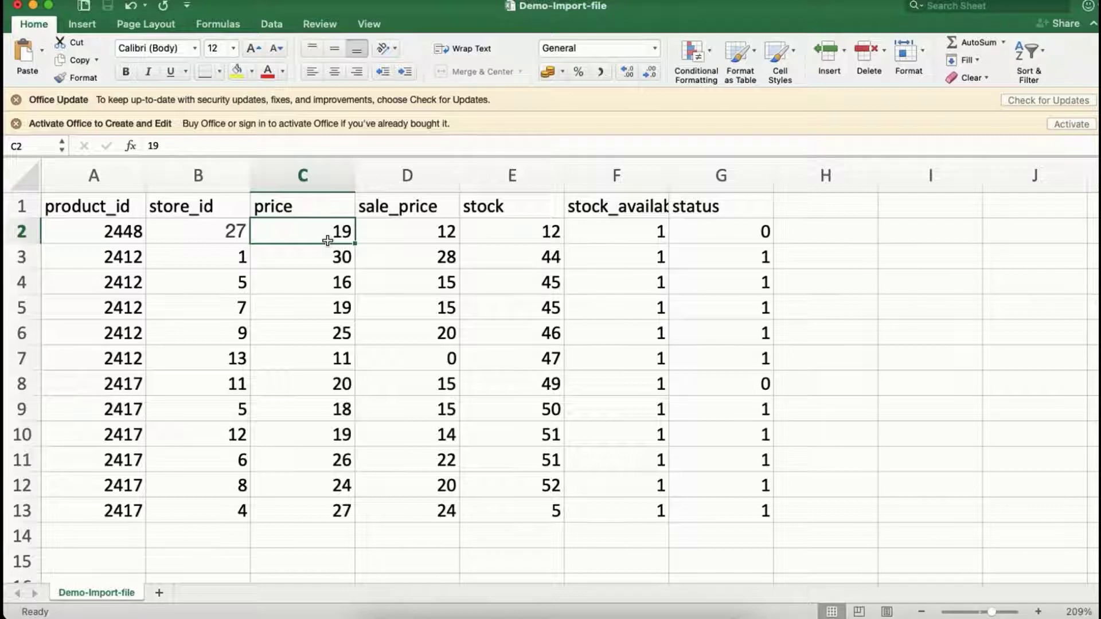
{"action": "left_click", "coordinate": [539, 237]}
{"action": "type", "text": "5"}
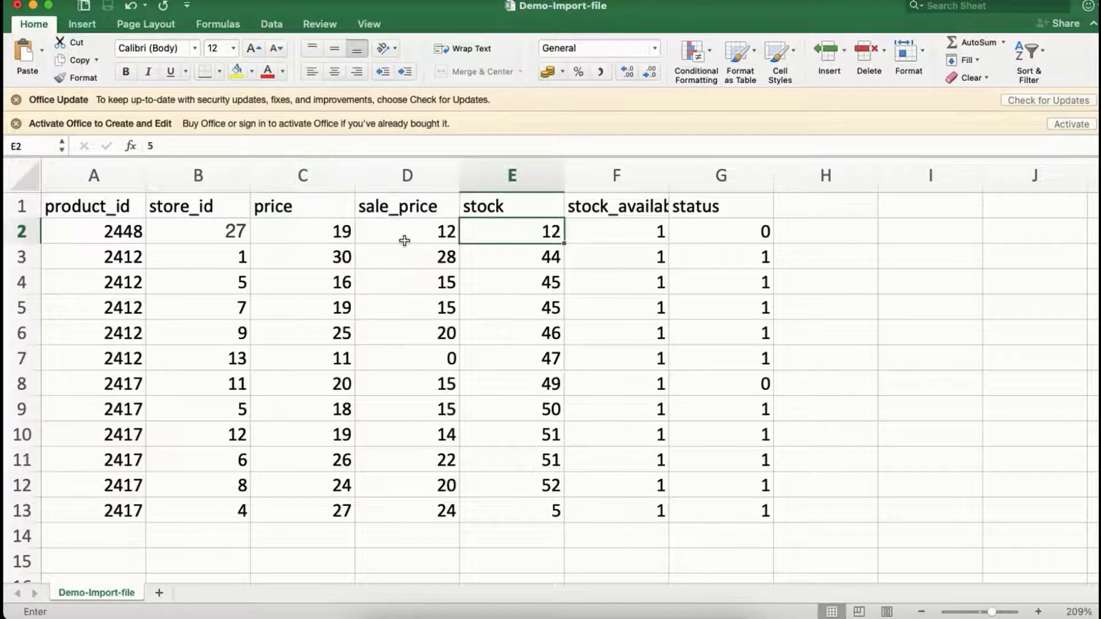
{"action": "type", "text": "5"}
{"action": "left_click", "coordinate": [523, 237]}
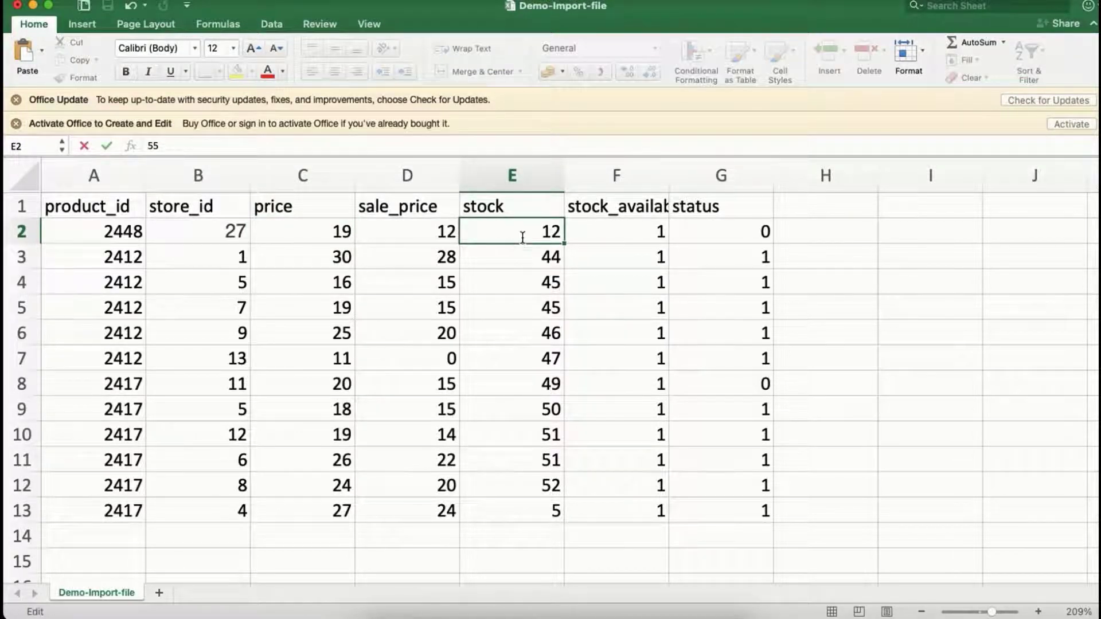
{"action": "left_click", "coordinate": [538, 261]}
{"action": "left_click", "coordinate": [538, 239]}
{"action": "type", "text": "5"}
Step: Set row 2's price to 20 and sale_price to 15, and select the row's status cell
{"action": "left_click", "coordinate": [315, 233]}
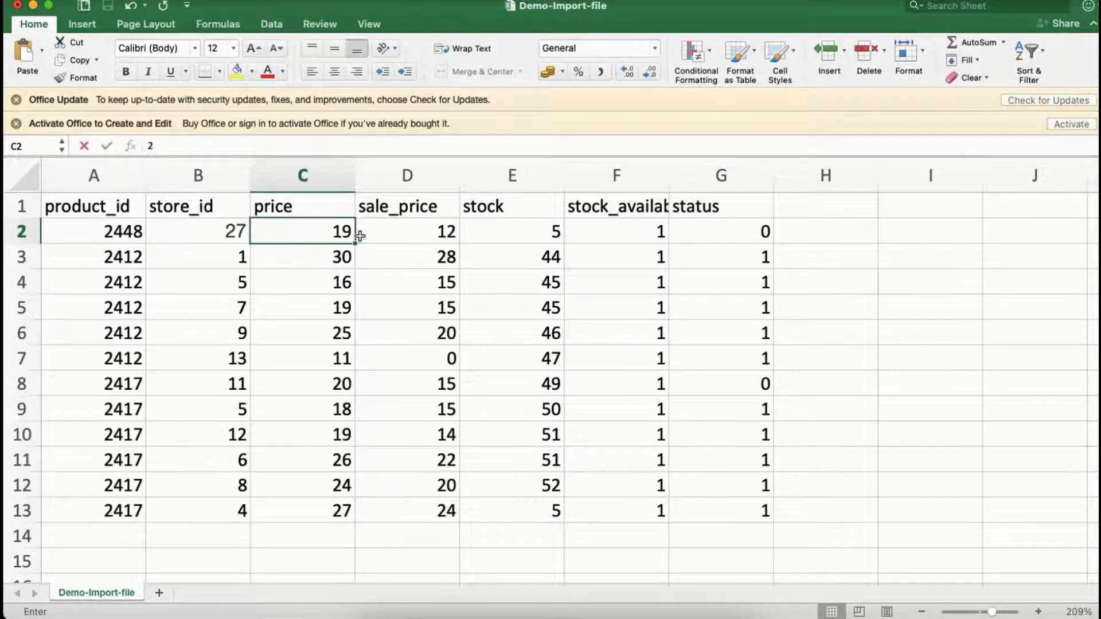
{"action": "type", "text": "20"}
{"action": "left_click", "coordinate": [454, 231]}
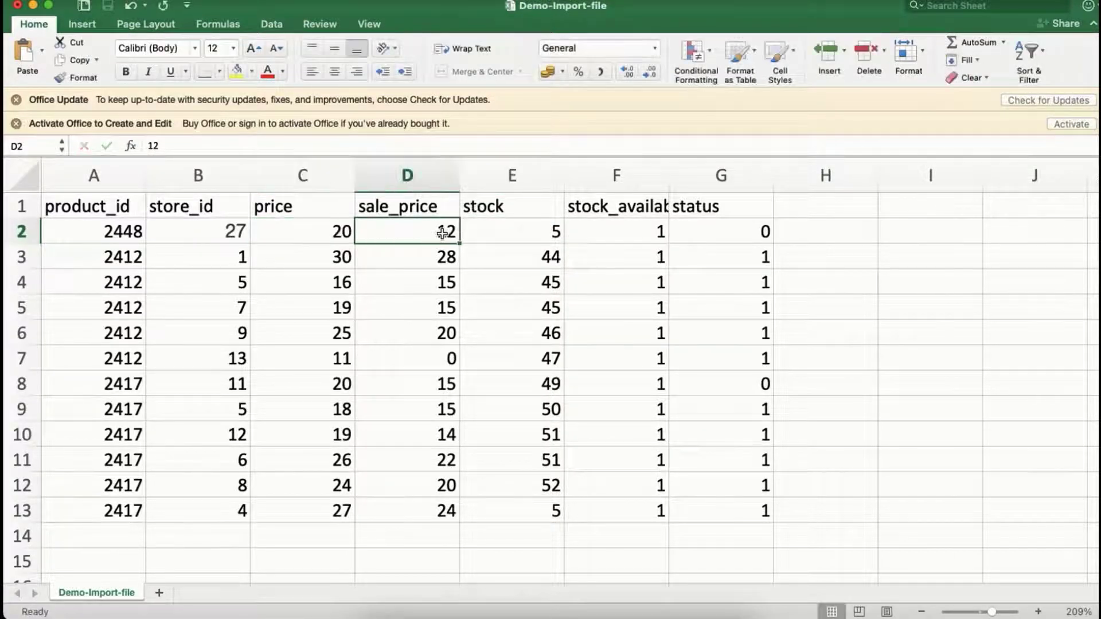
{"action": "type", "text": "15"}
{"action": "left_click", "coordinate": [659, 238]}
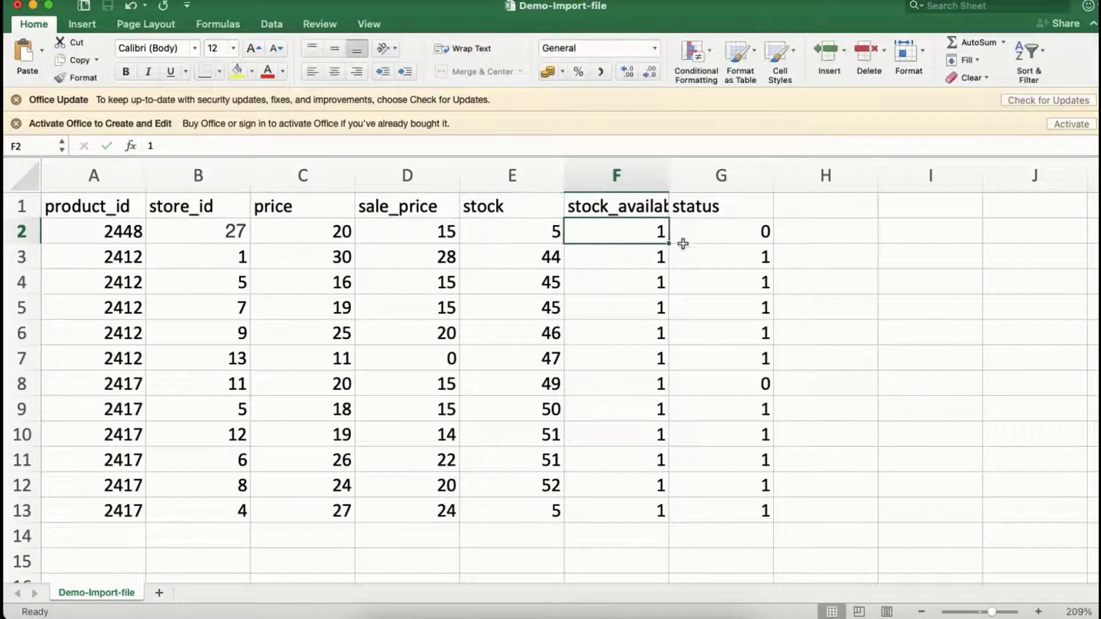
{"action": "left_click", "coordinate": [735, 238]}
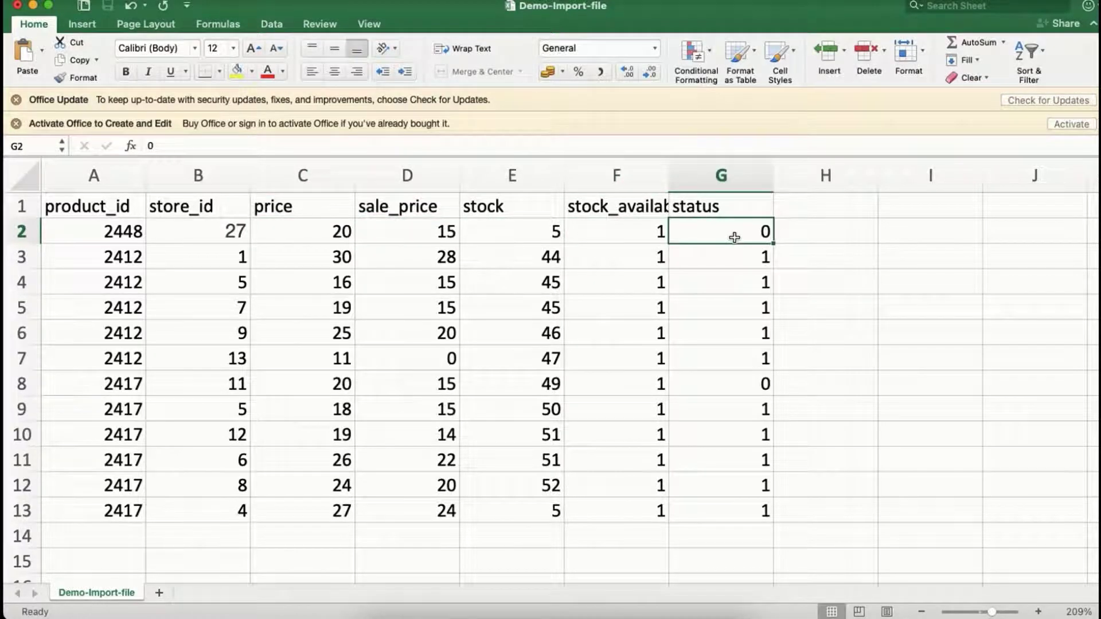
Step: Set the status value in row 2 to 1 for product 2448
{"action": "type", "text": "1"}
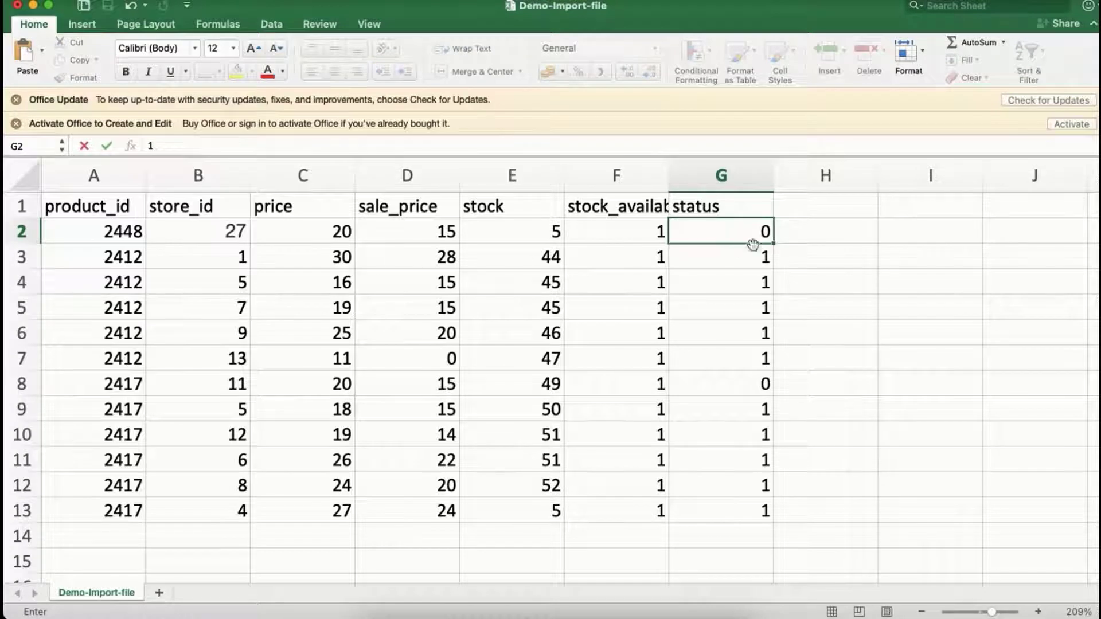
{"action": "left_click", "coordinate": [752, 253]}
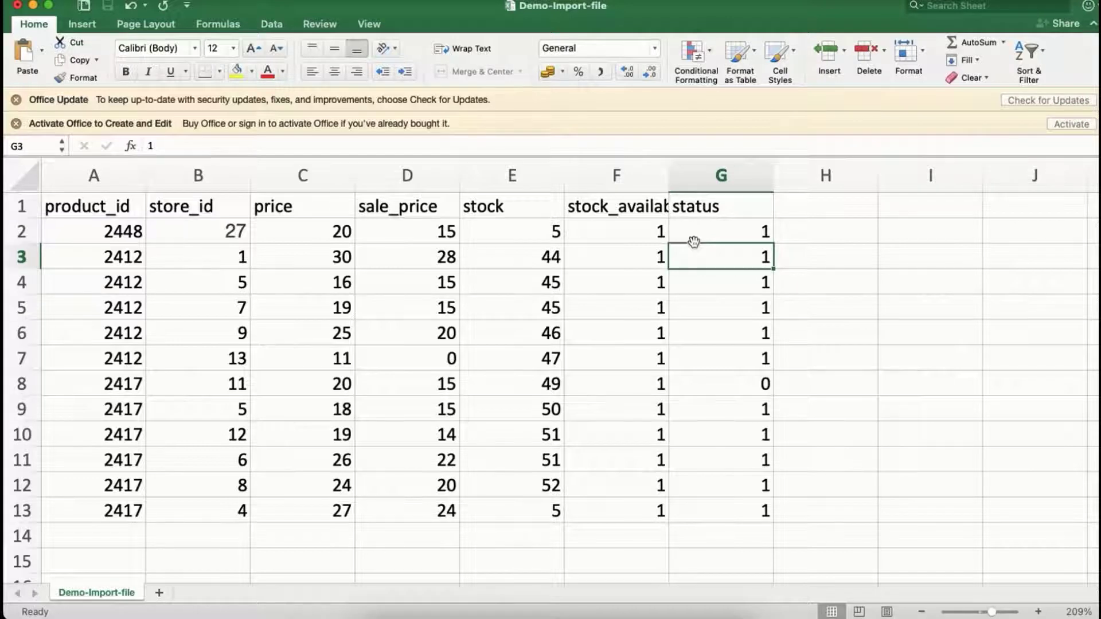
{"action": "left_click", "coordinate": [561, 235]}
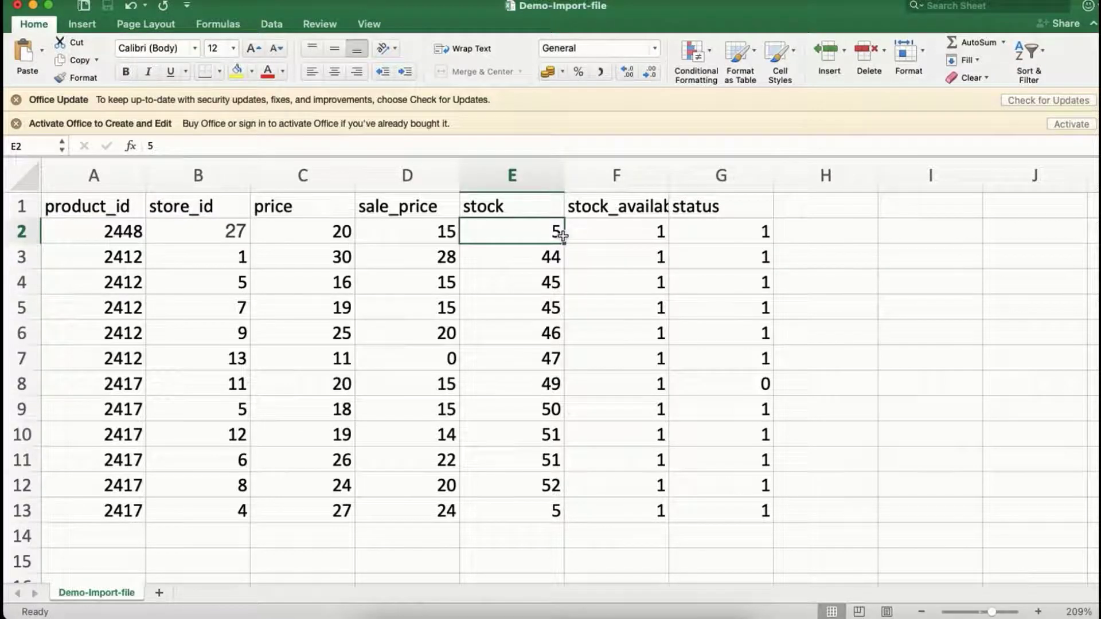
{"action": "left_click", "coordinate": [708, 216]}
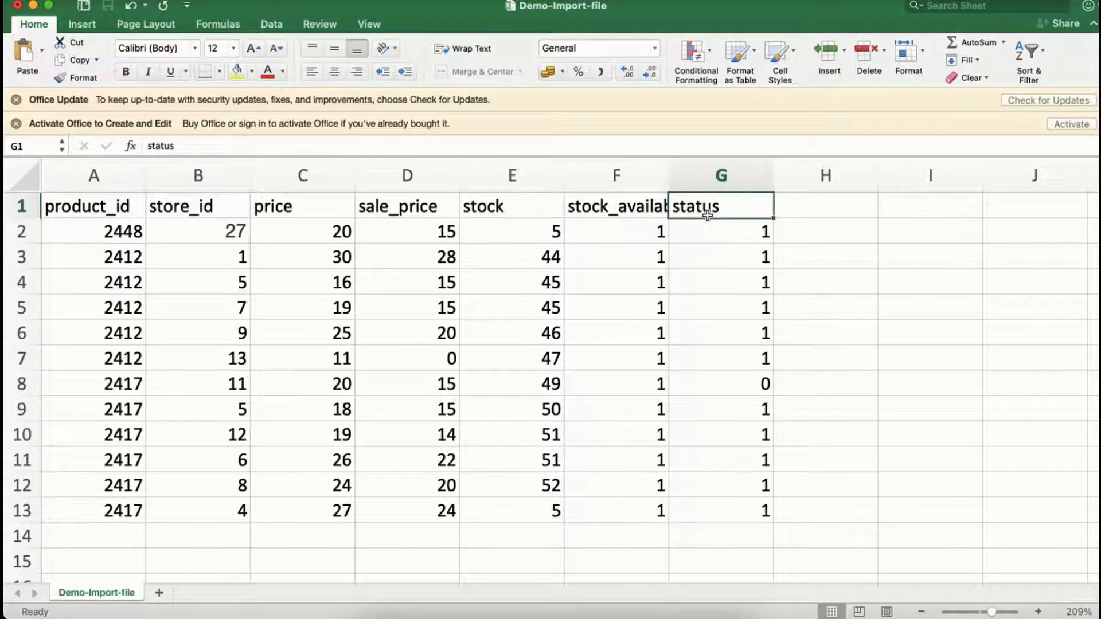
{"action": "left_click", "coordinate": [711, 234]}
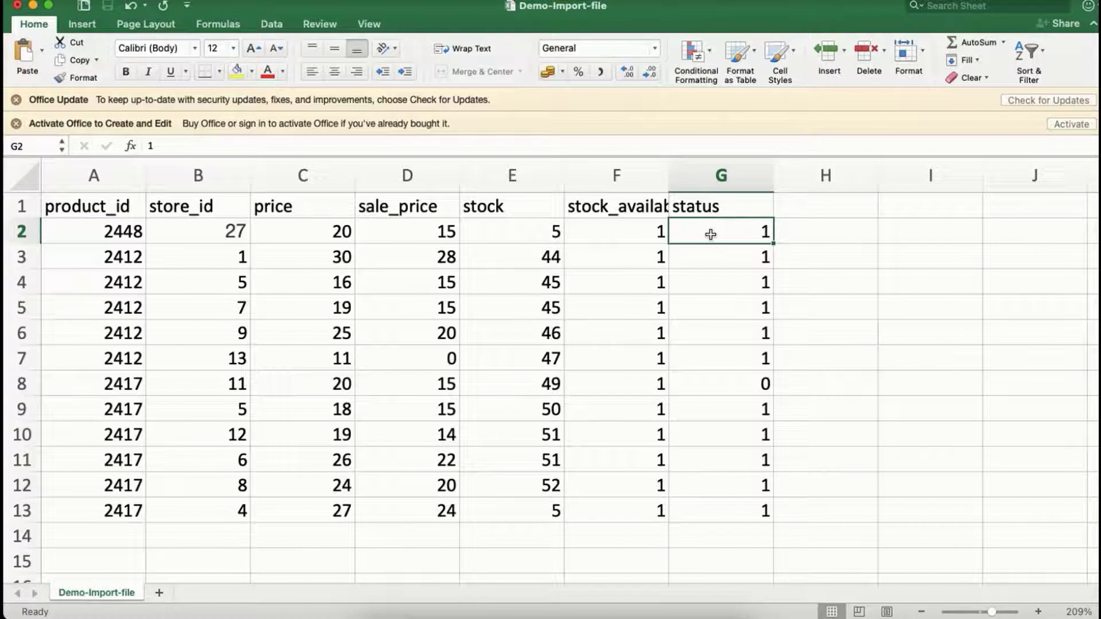
{"action": "left_click", "coordinate": [629, 305]}
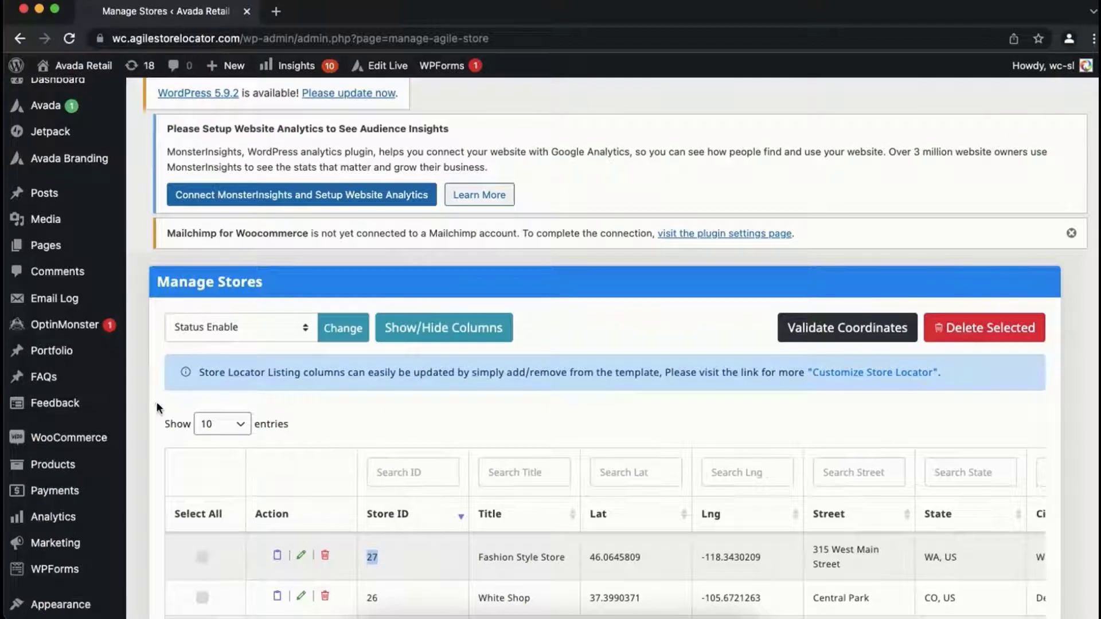
Step: Switch to the WordPress admin in the browser and open the Import/Export section of the Store Locator's WooCommerce settings
{"action": "scroll", "coordinate": [156, 405], "scroll_direction": "down", "scroll_amount": 10}
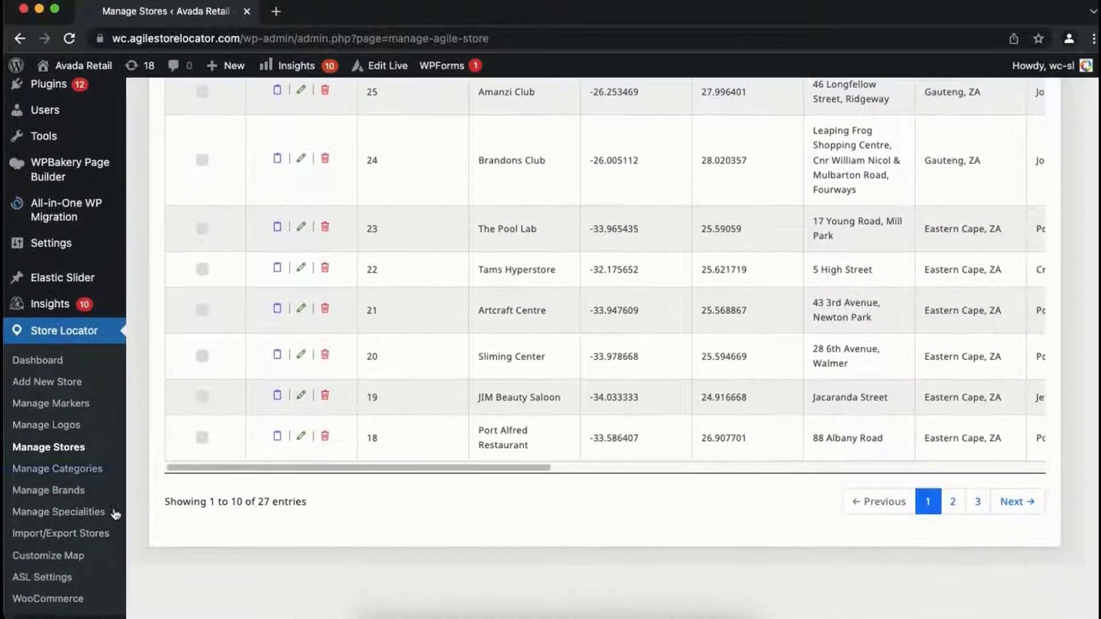
{"action": "left_click", "coordinate": [74, 605]}
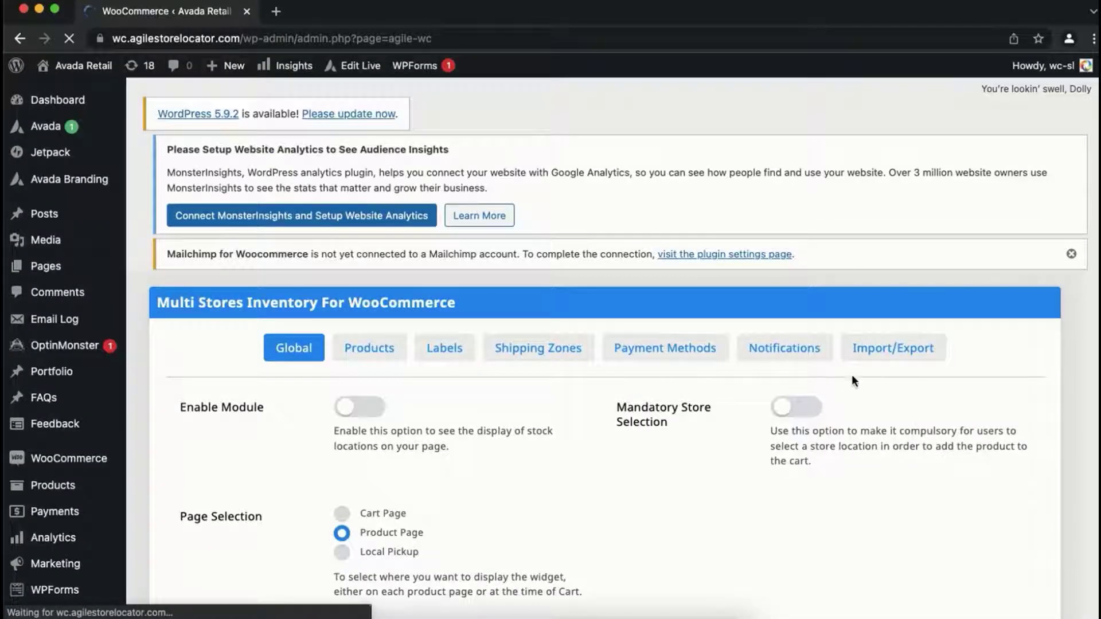
{"action": "scroll", "coordinate": [855, 308], "scroll_direction": "down", "scroll_amount": 1}
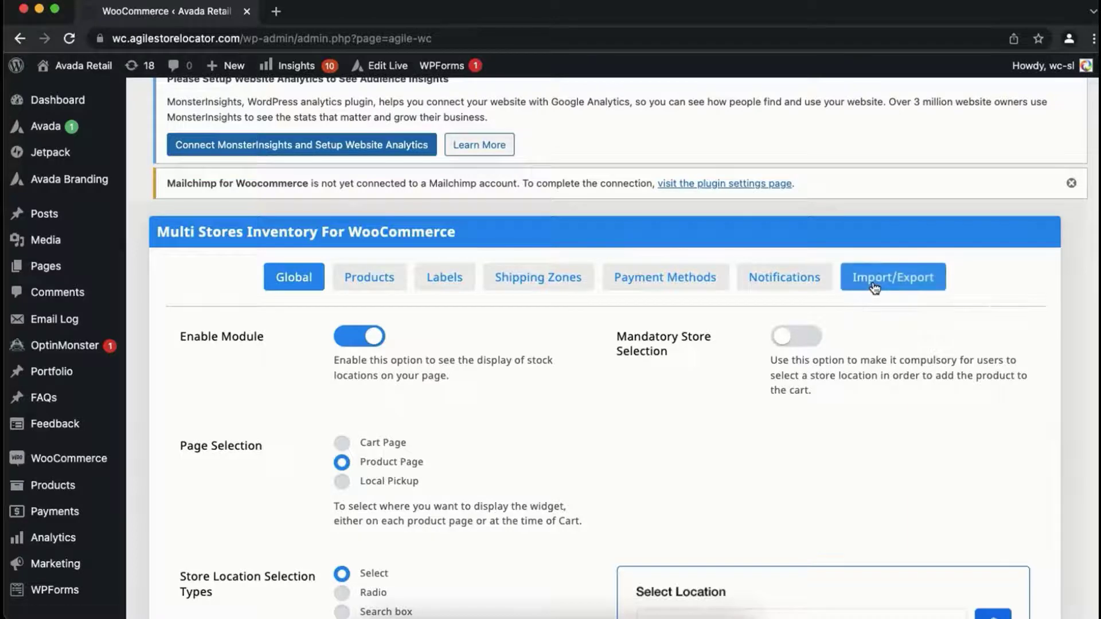
{"action": "left_click", "coordinate": [874, 287]}
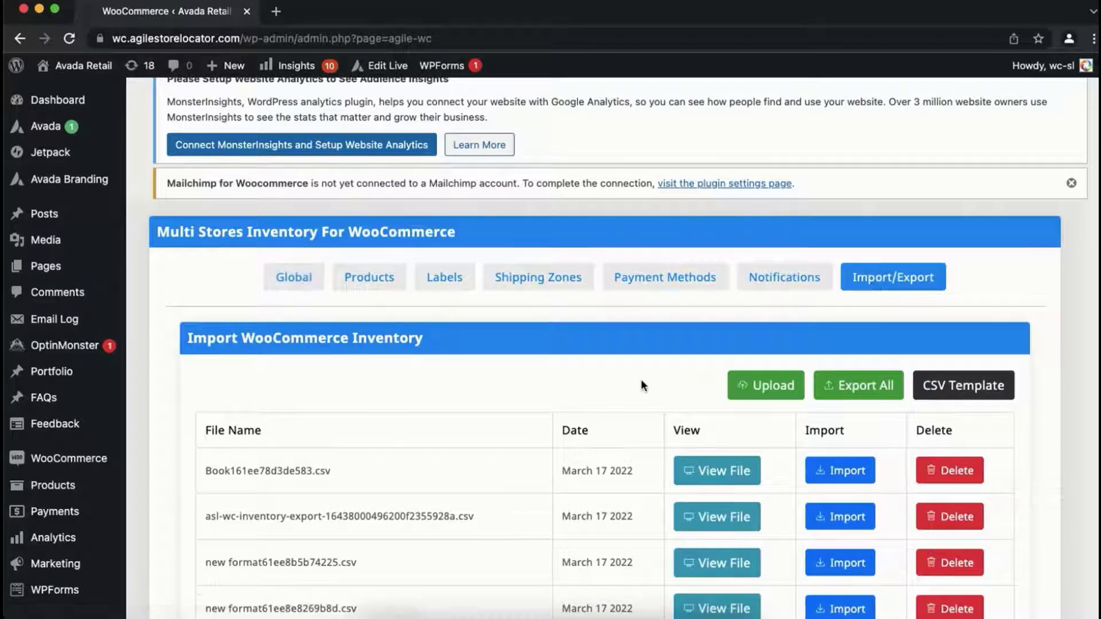
Step: Upload Demo-Import-file..csv from the Downloads folder as a WooCommerce inventory file
{"action": "scroll", "coordinate": [641, 380], "scroll_direction": "up", "scroll_amount": 1}
{"action": "scroll", "coordinate": [641, 379], "scroll_direction": "down", "scroll_amount": 2}
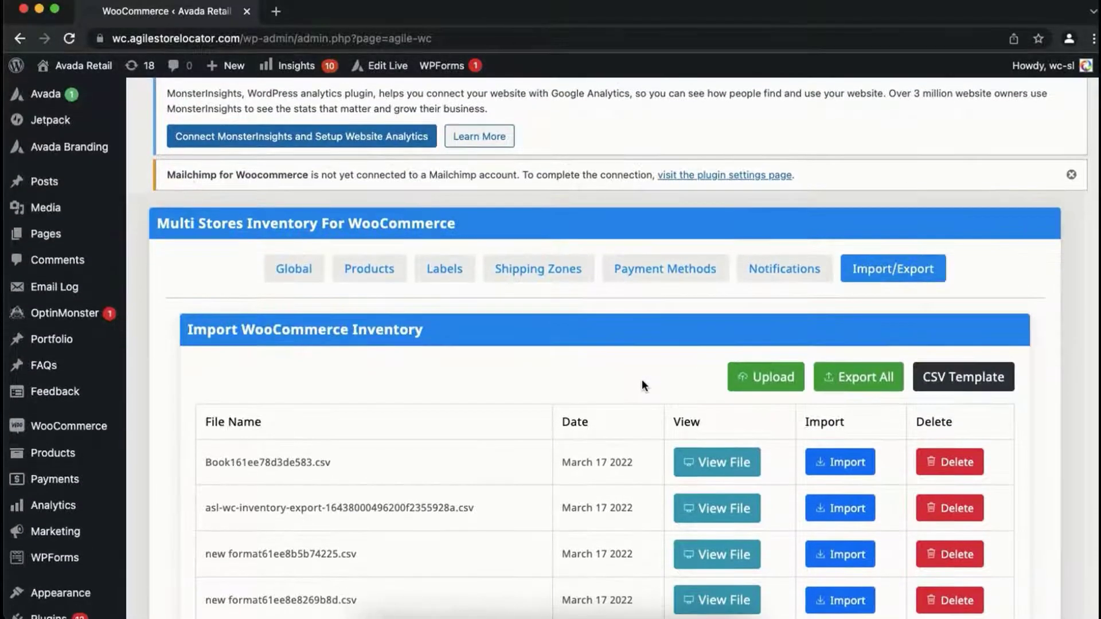
{"action": "scroll", "coordinate": [642, 380], "scroll_direction": "down", "scroll_amount": 1}
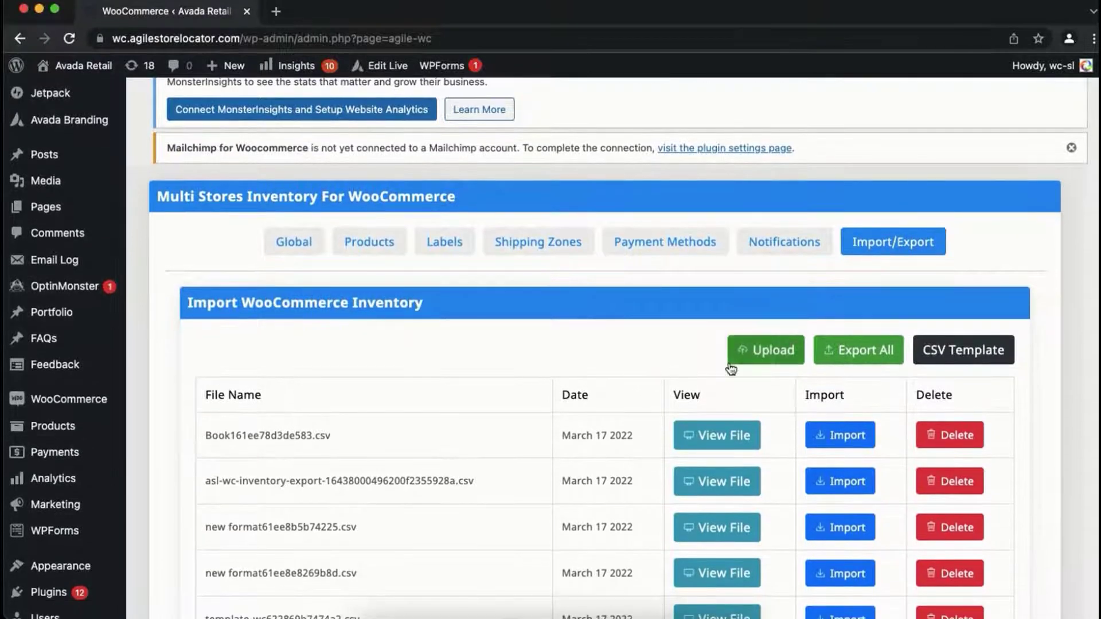
{"action": "left_click", "coordinate": [763, 347]}
{"action": "left_click", "coordinate": [712, 167]}
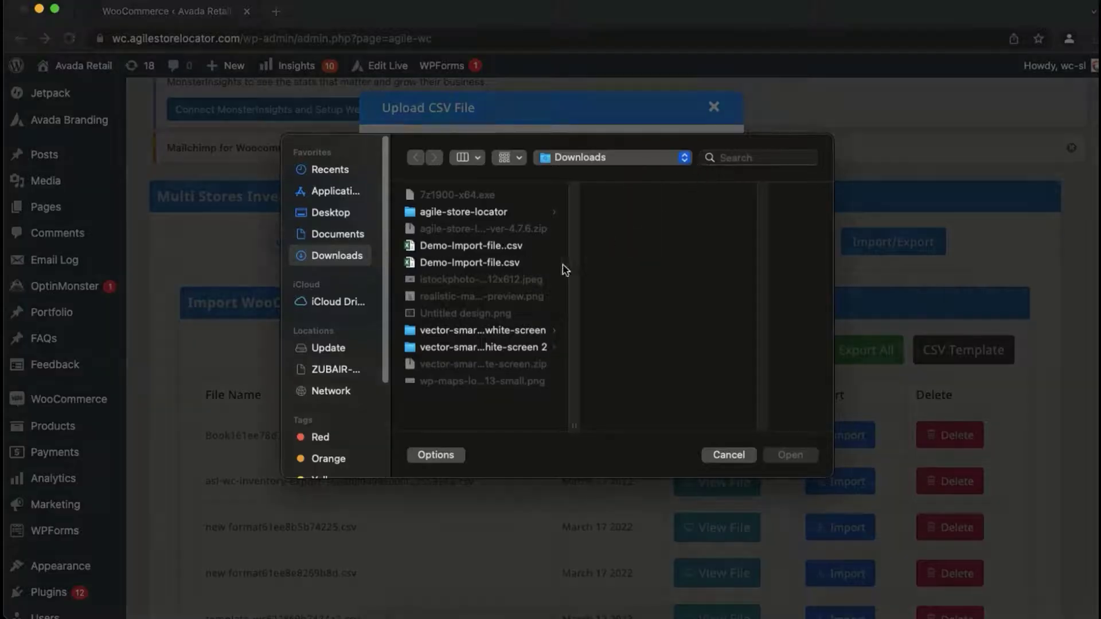
{"action": "left_click", "coordinate": [507, 248]}
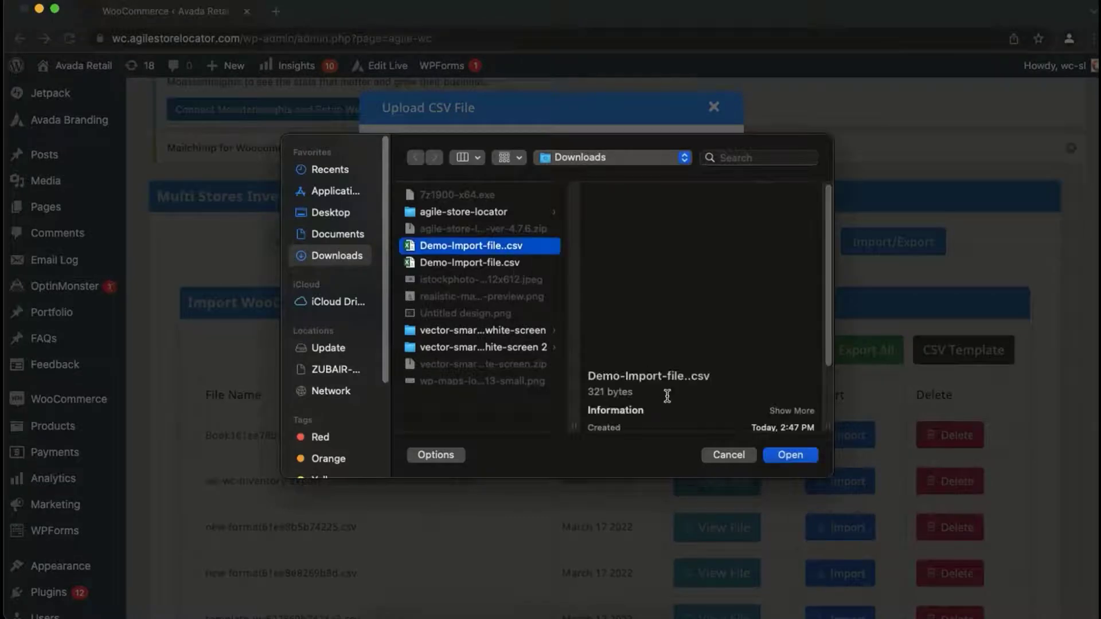
{"action": "left_click", "coordinate": [791, 456]}
{"action": "left_click", "coordinate": [686, 257]}
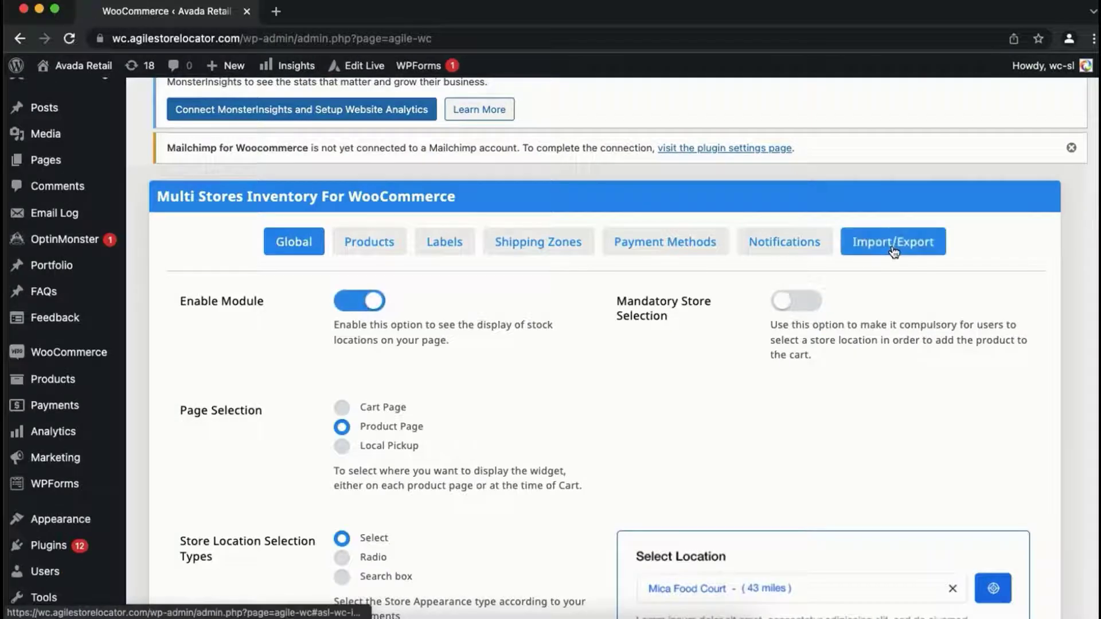
Step: Reopen the Import/Export section, import the uploaded Demo-Import-file CSV and dismiss the import status dialog
{"action": "left_click", "coordinate": [893, 243]}
{"action": "scroll", "coordinate": [775, 396], "scroll_direction": "down", "scroll_amount": 5}
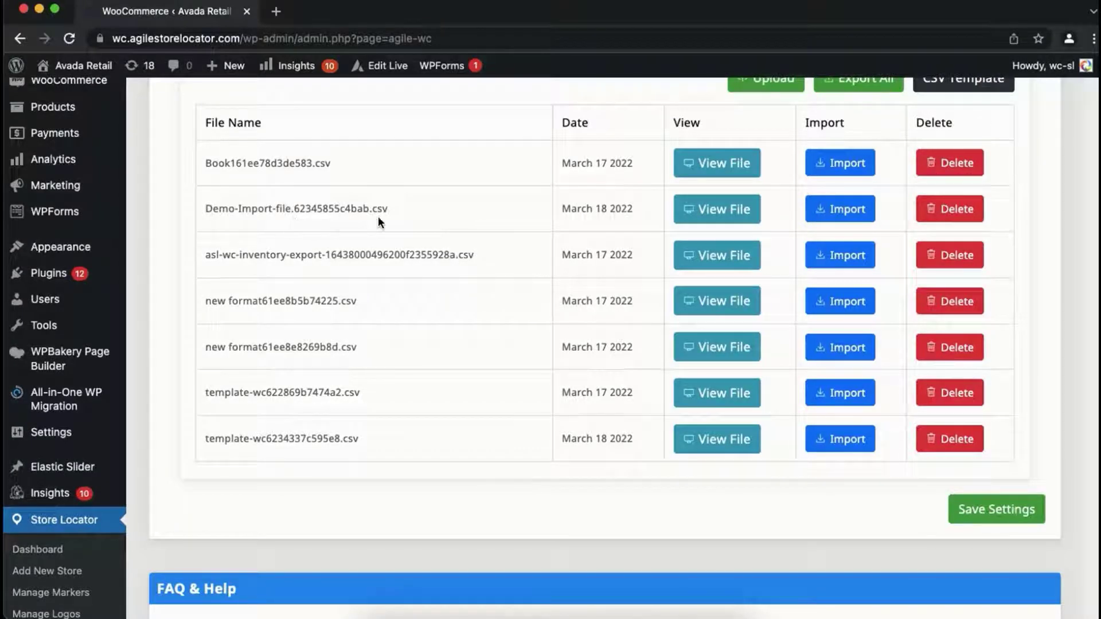
{"action": "left_click", "coordinate": [854, 211]}
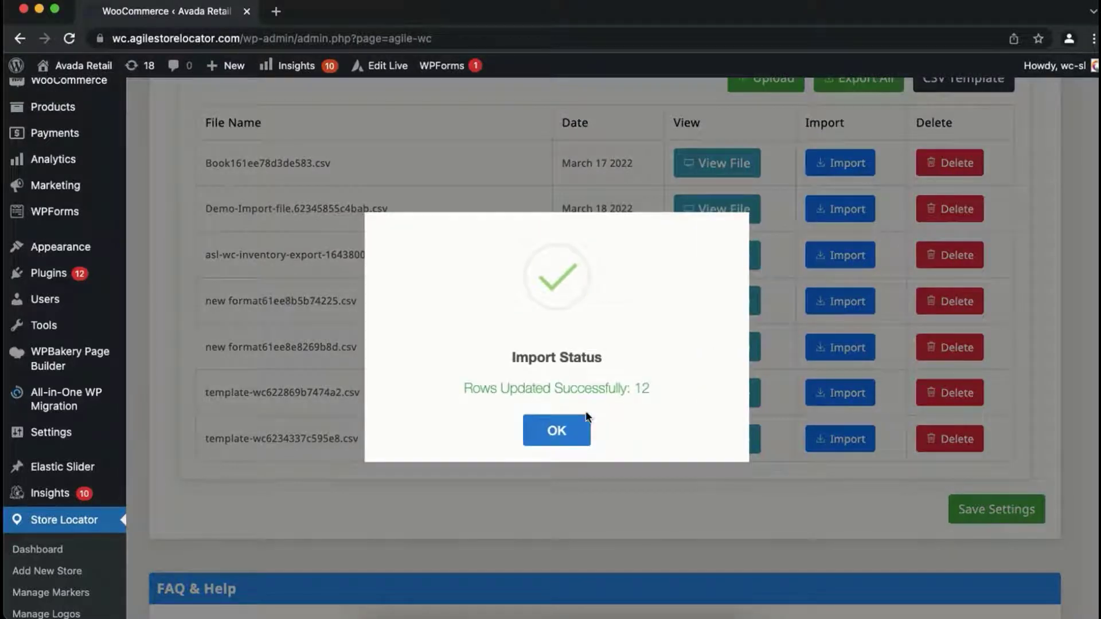
{"action": "left_click", "coordinate": [557, 431]}
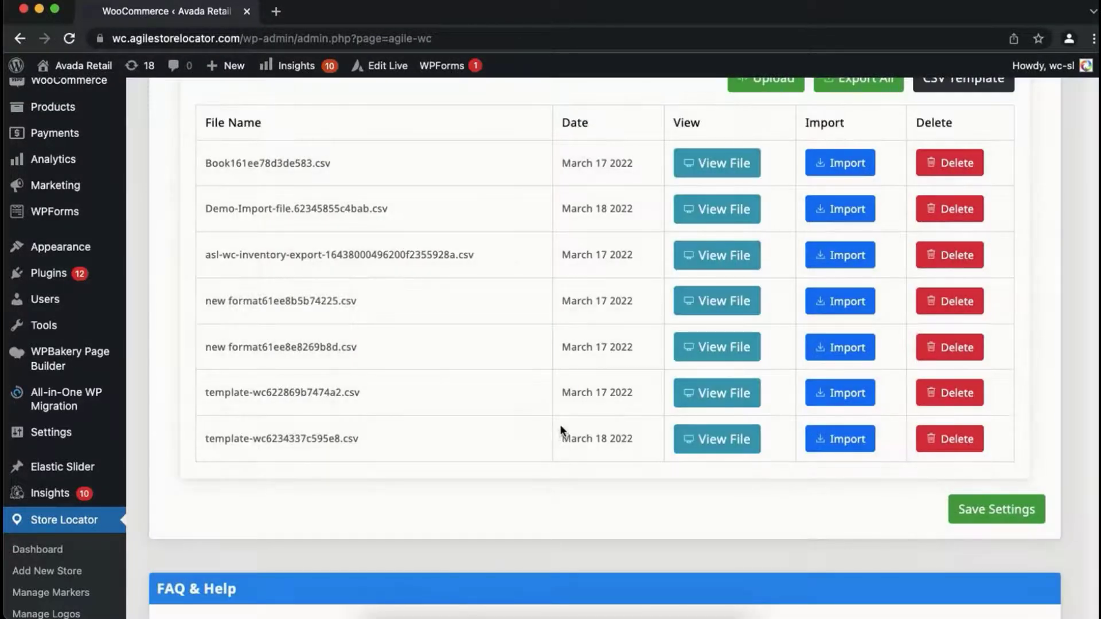
Step: Open the list of all WooCommerce products
{"action": "scroll", "coordinate": [561, 430], "scroll_direction": "up", "scroll_amount": 3}
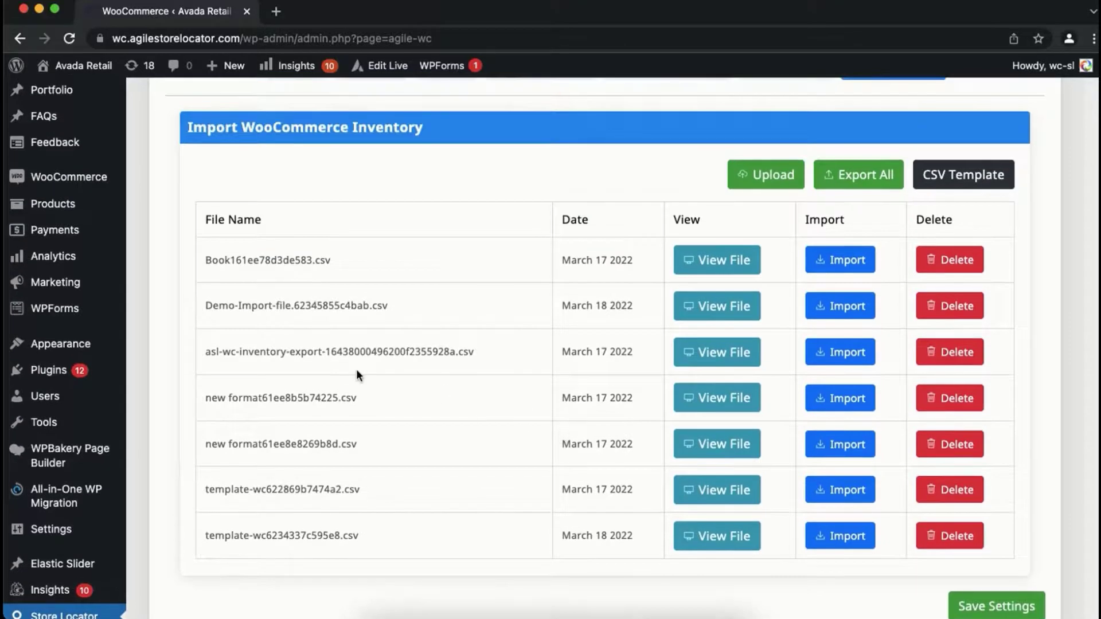
{"action": "mouse_move", "coordinate": [87, 241]}
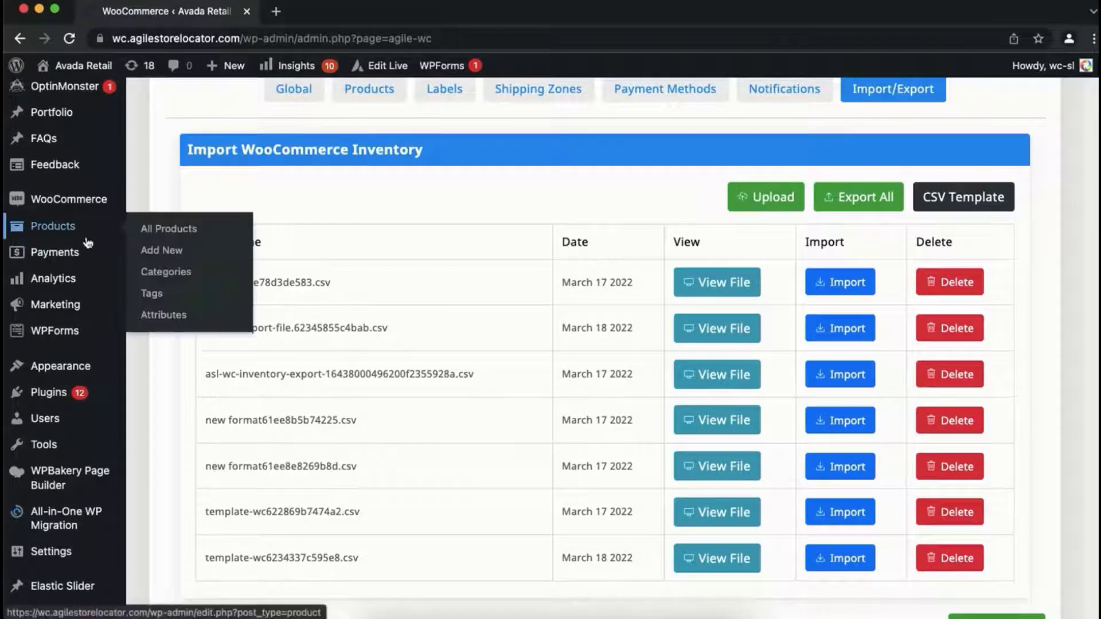
{"action": "left_click", "coordinate": [173, 232]}
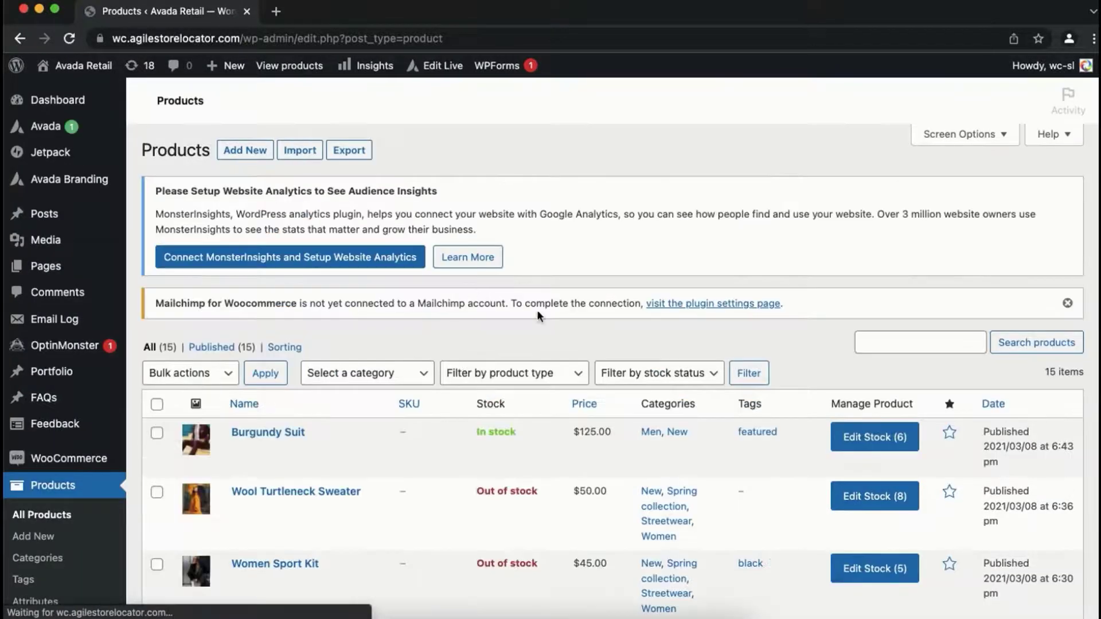
Step: Open the Fashion Style Store's stock settings for the Burgundy Suit – Large variation and save them
{"action": "scroll", "coordinate": [683, 418], "scroll_direction": "down", "scroll_amount": 1}
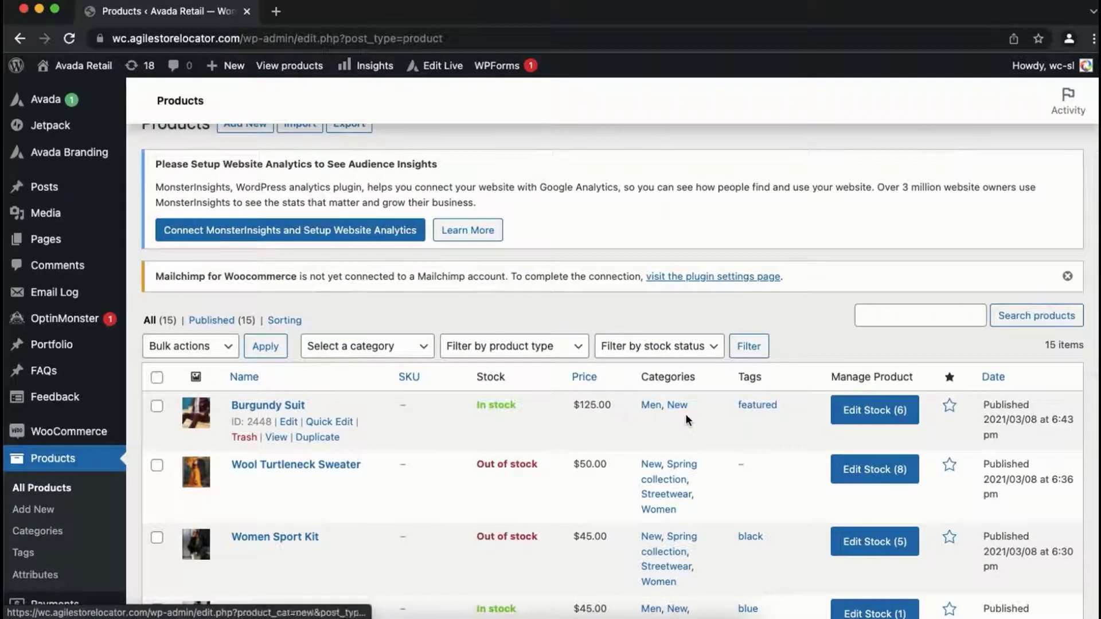
{"action": "left_click", "coordinate": [874, 420]}
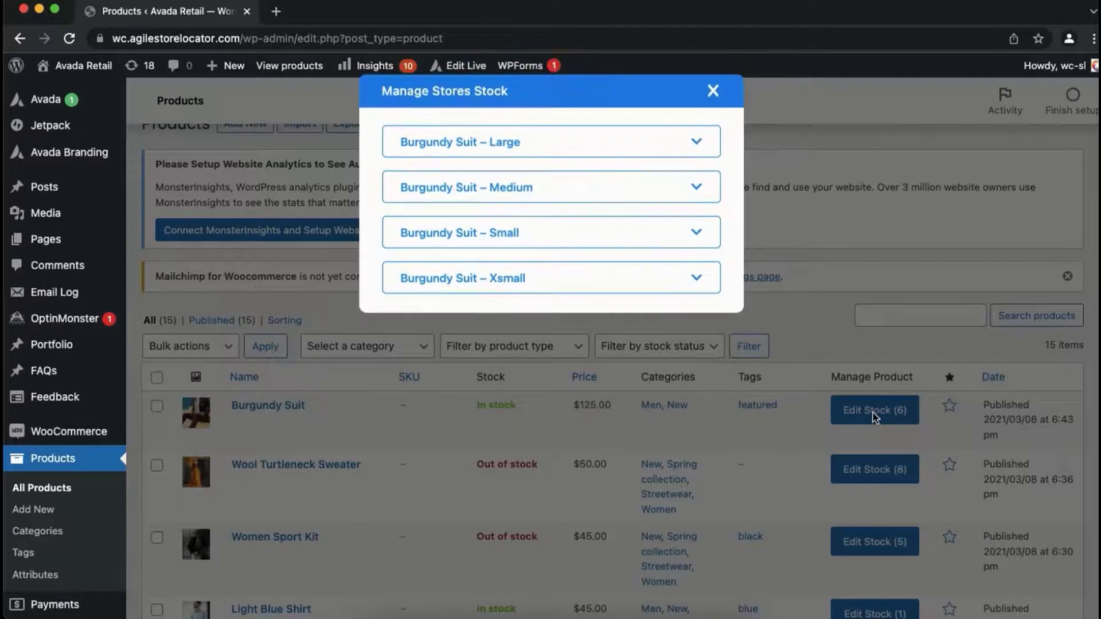
{"action": "left_click", "coordinate": [681, 152]}
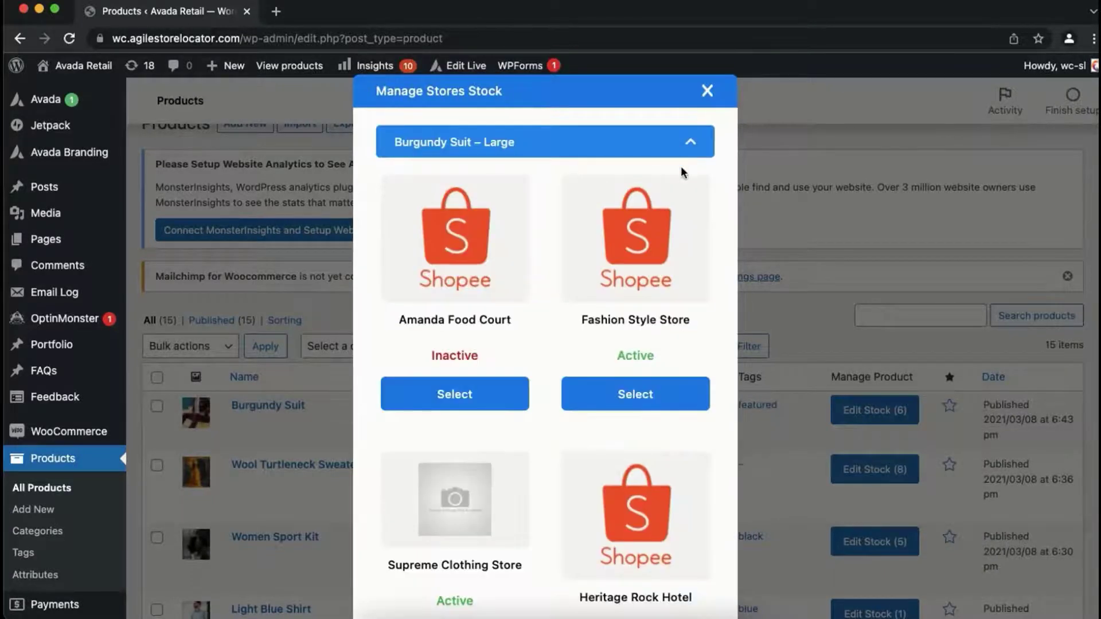
{"action": "left_click", "coordinate": [646, 393]}
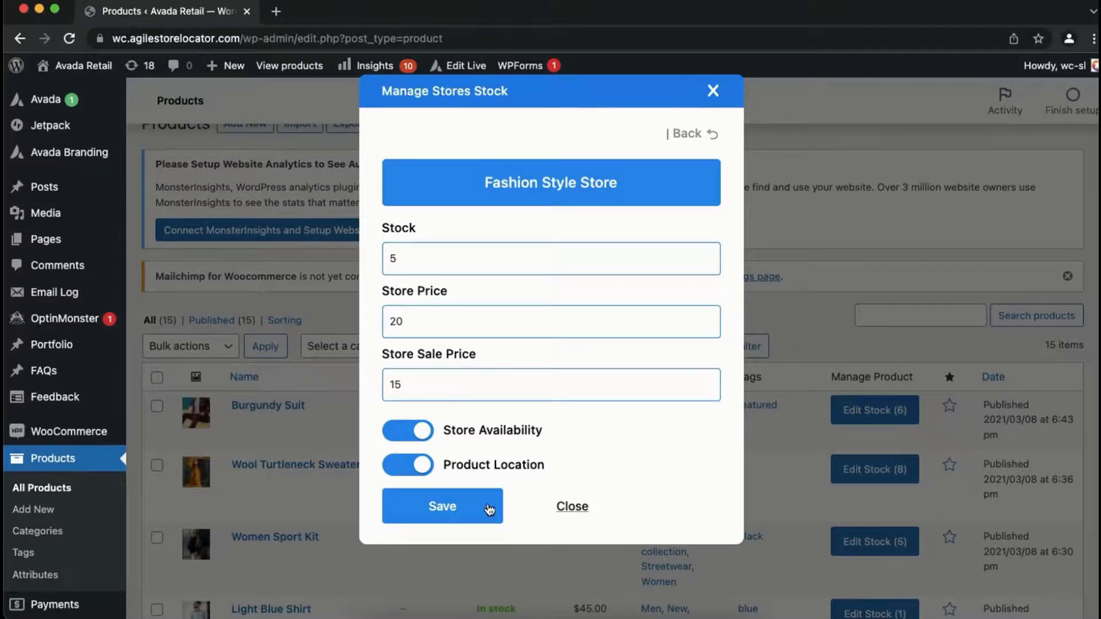
{"action": "left_click", "coordinate": [489, 510]}
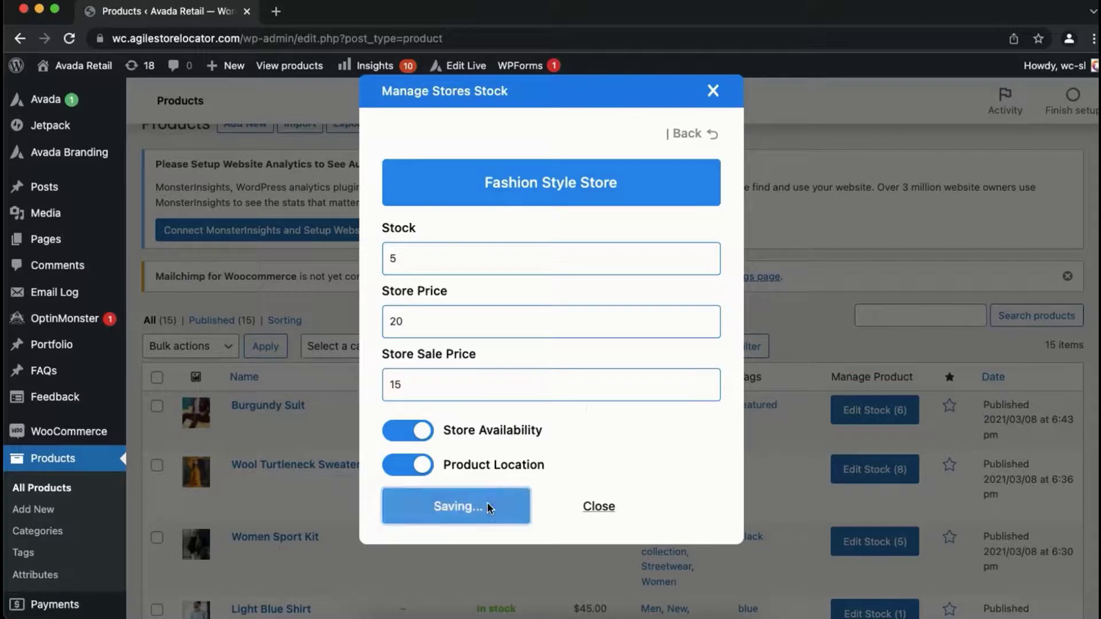